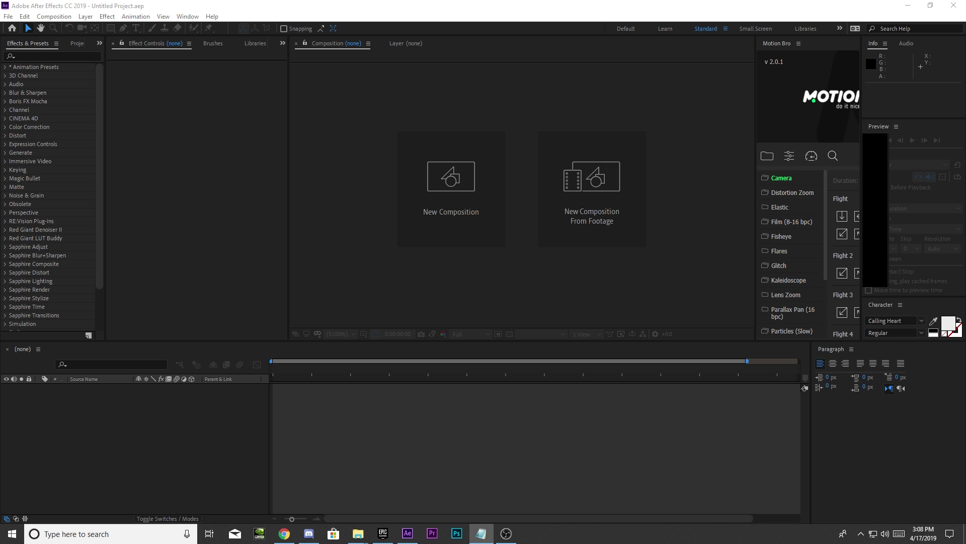
Step: Create a new 1920 x 1080 composition named Comp 1 at 60 frames per second, lasting 0:03:44:00
{"action": "left_click", "coordinate": [319, 7]}
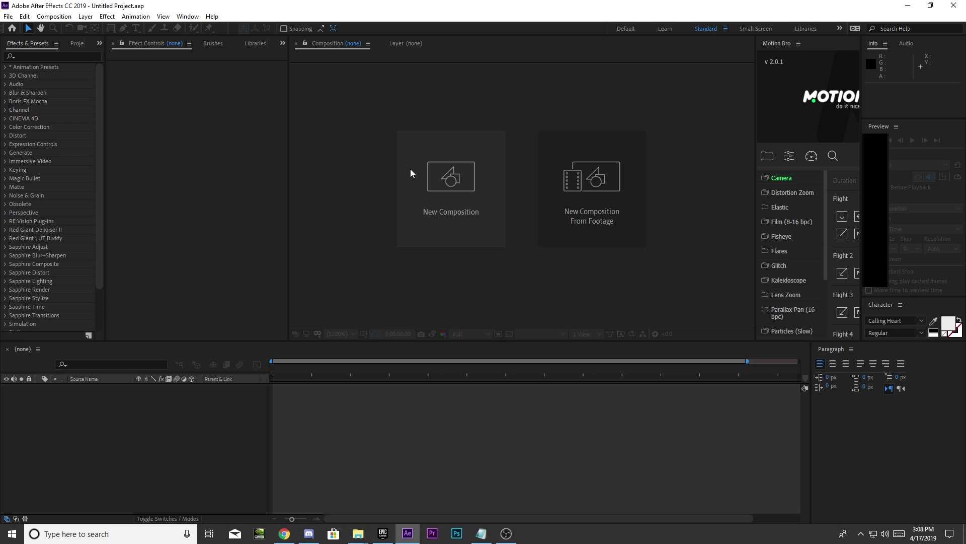
{"action": "left_click", "coordinate": [431, 173]}
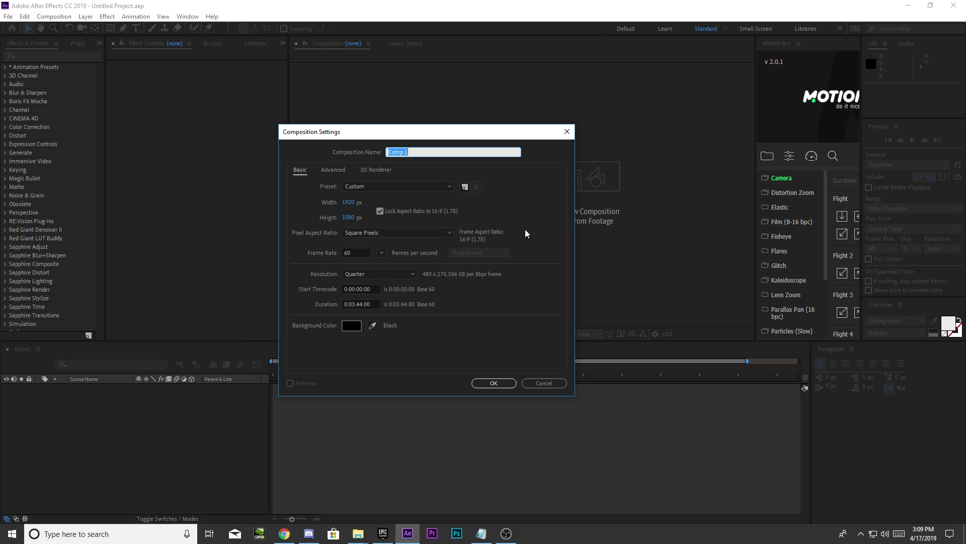
{"action": "left_click", "coordinate": [493, 383]}
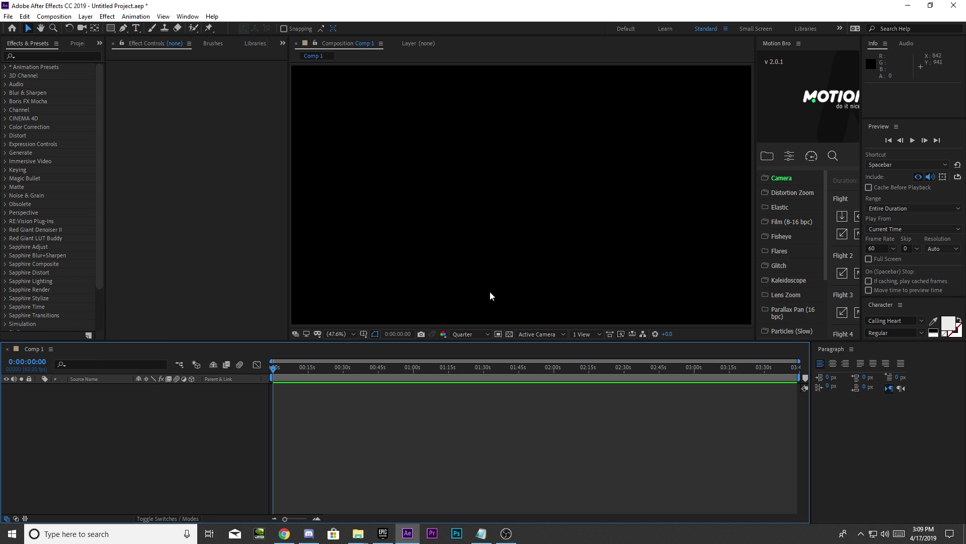
Step: Import the gameplay clips from the Scrim Highlights folder in Game Summary, along with videoplayback (62).mp4, into the project
{"action": "left_click", "coordinate": [76, 44]}
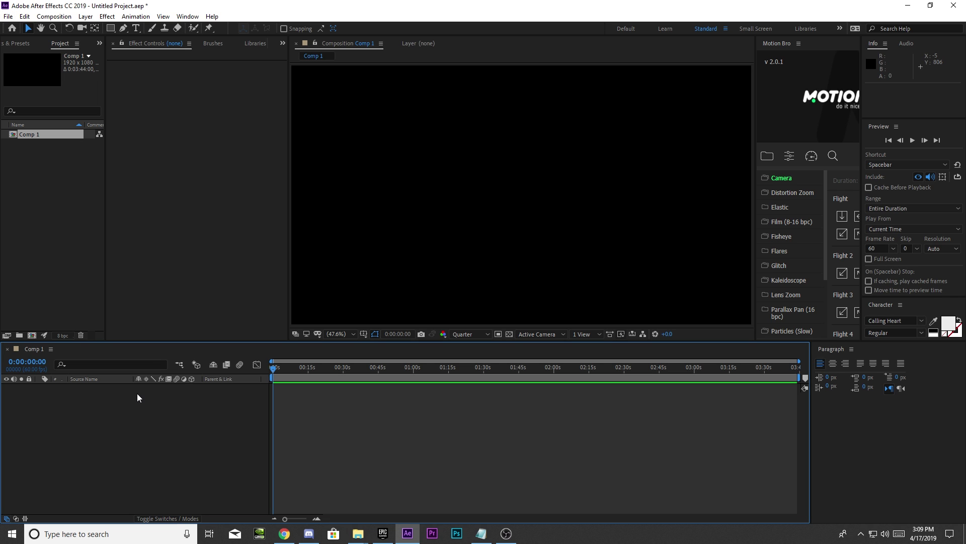
{"action": "key", "text": "ctrl+i"}
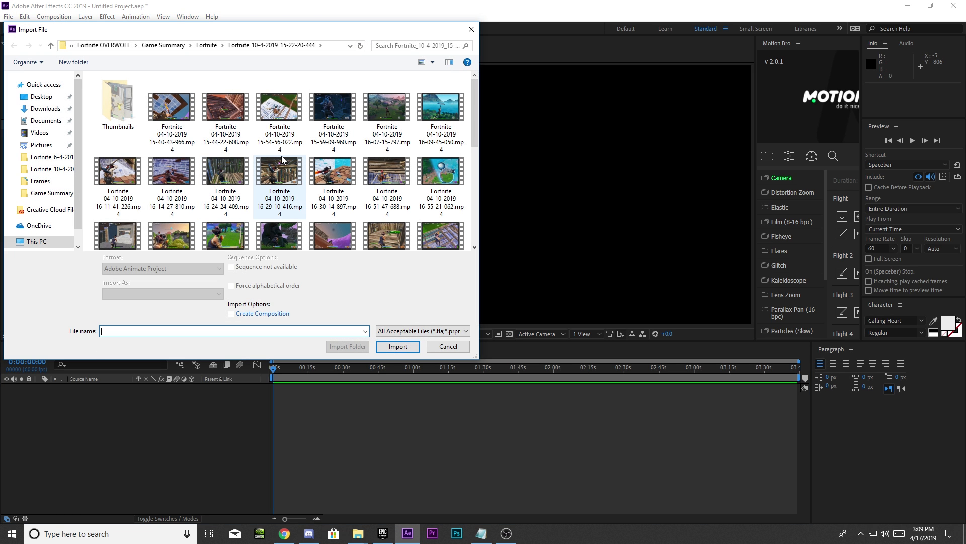
{"action": "left_click", "coordinate": [163, 45]}
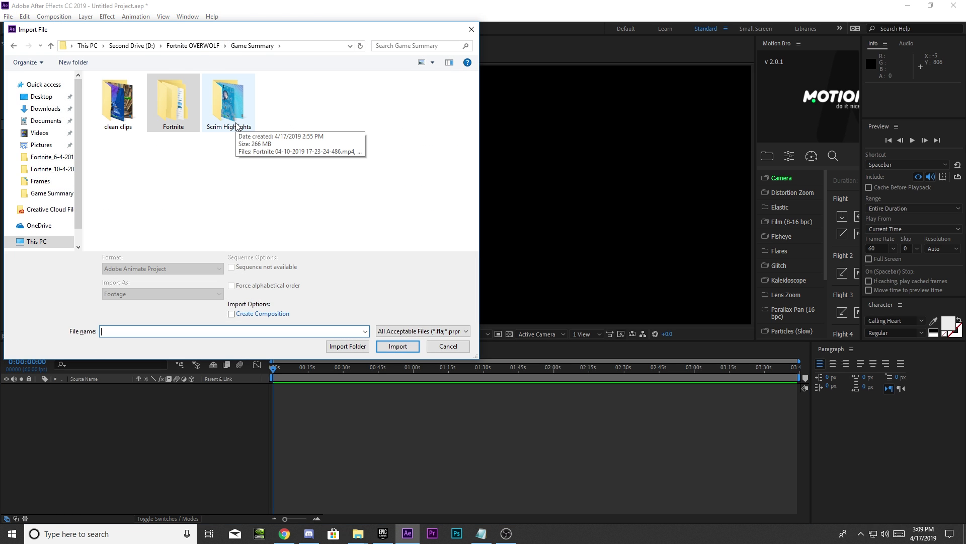
{"action": "left_click", "coordinate": [238, 126]}
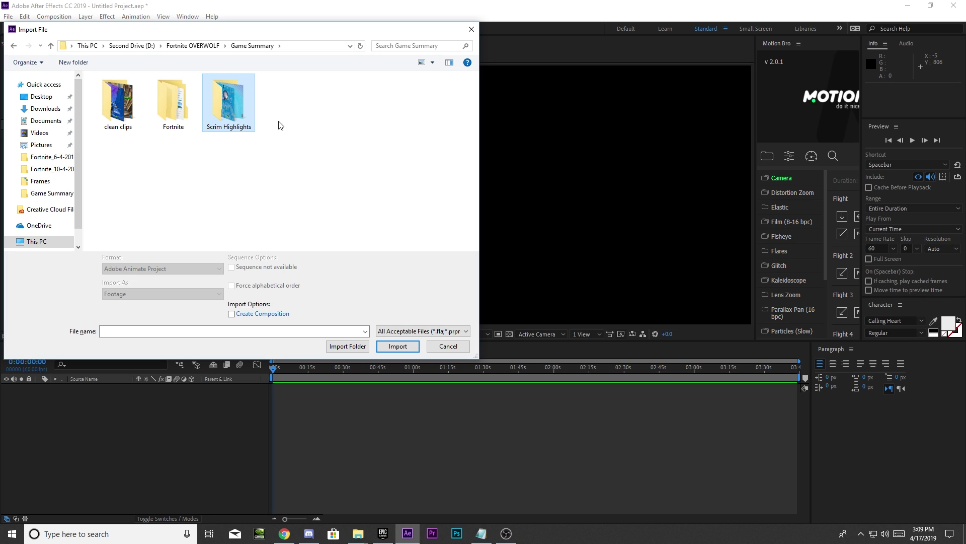
{"action": "left_click", "coordinate": [415, 346]}
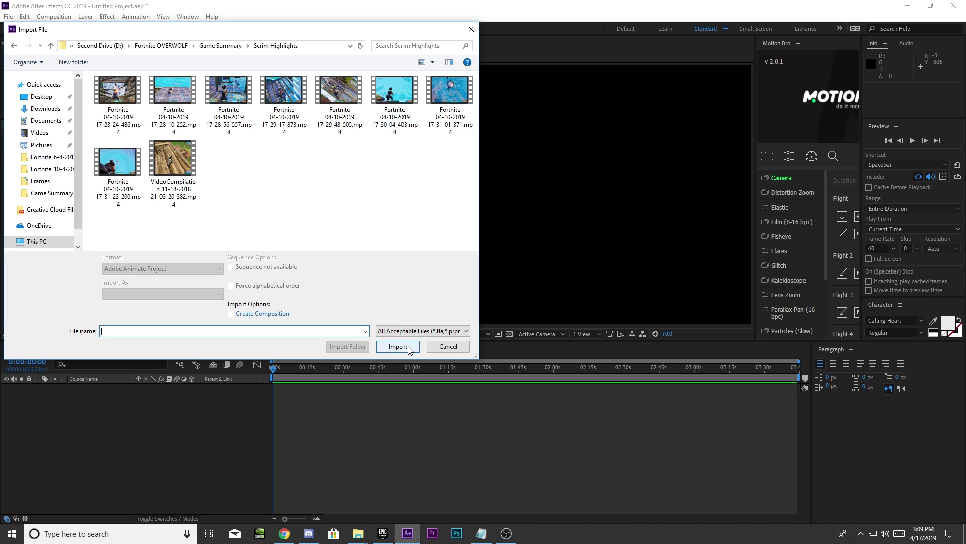
{"action": "left_click_drag", "start_coordinate": [325, 215], "coordinate": [127, 132]}
{"action": "key", "text": "Return"}
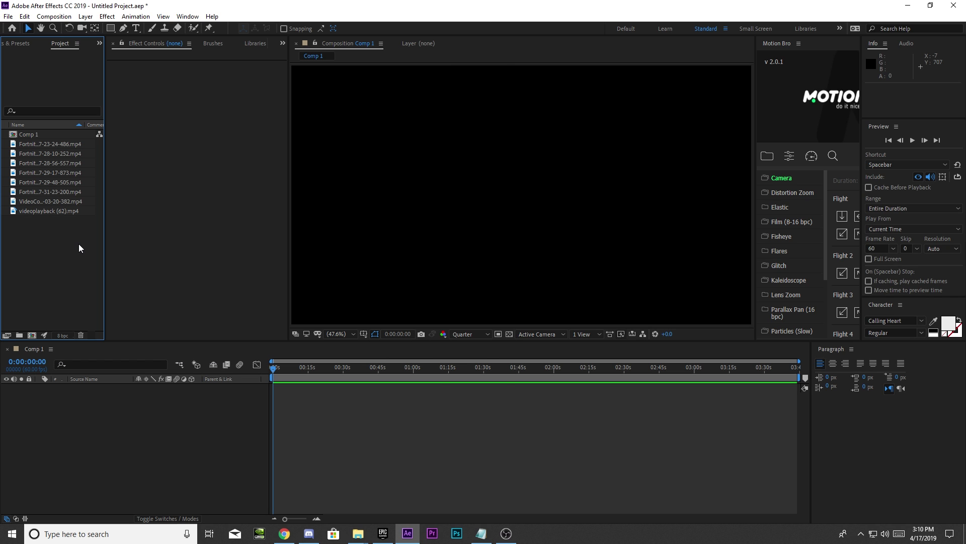
Step: Add videoplayback (62).mp4 to Comp 1 with its picture hidden, and inspect its audio waveform
{"action": "left_click_drag", "start_coordinate": [23, 213], "coordinate": [157, 422]}
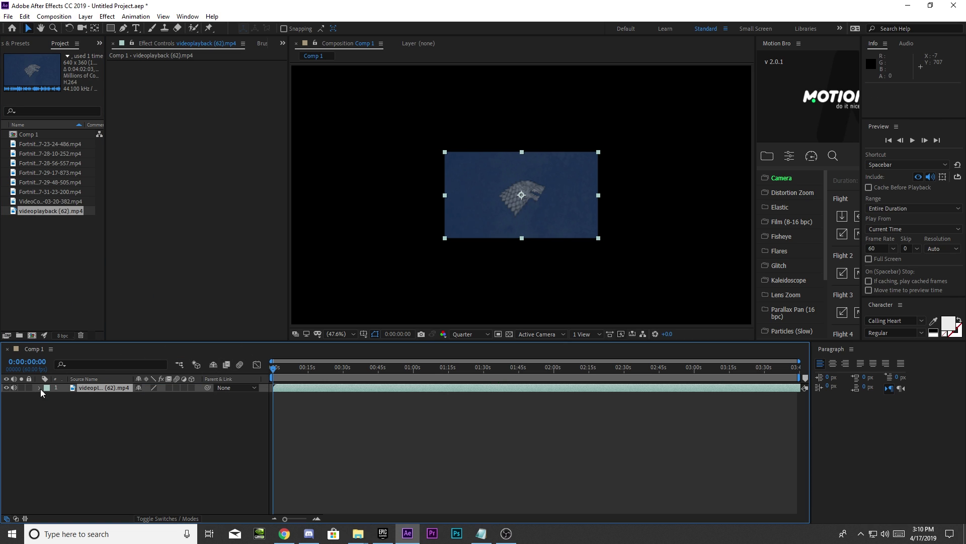
{"action": "left_click", "coordinate": [6, 388]}
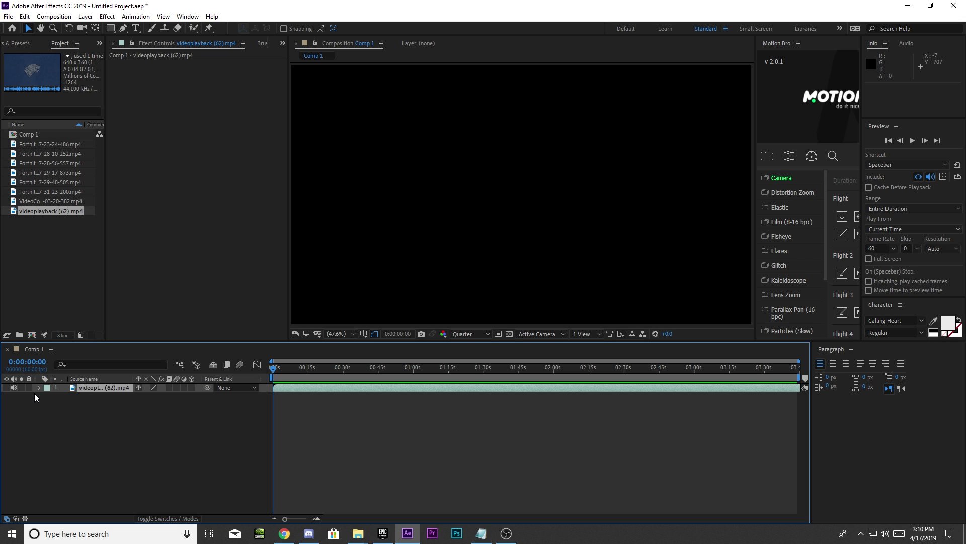
{"action": "left_click", "coordinate": [39, 388]}
{"action": "left_click", "coordinate": [48, 405]}
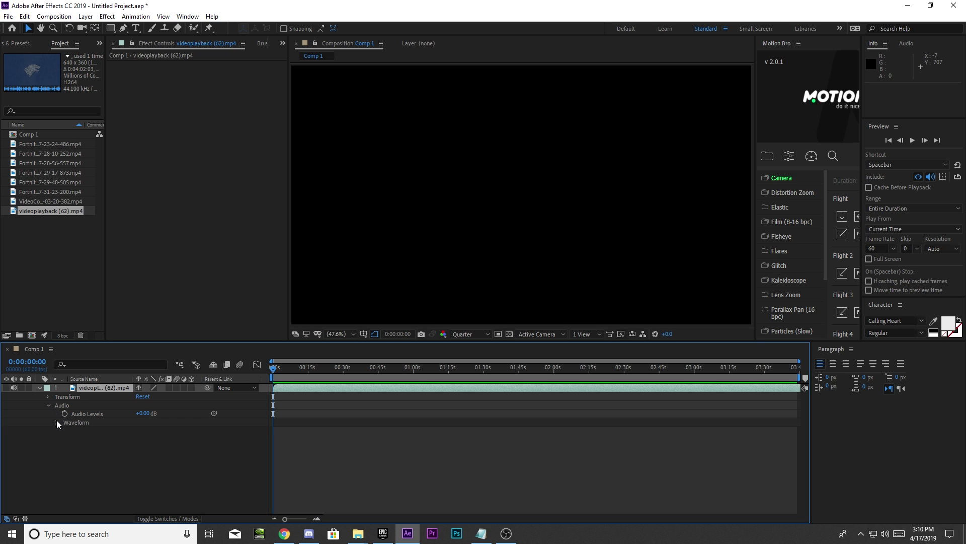
{"action": "left_click", "coordinate": [56, 422]}
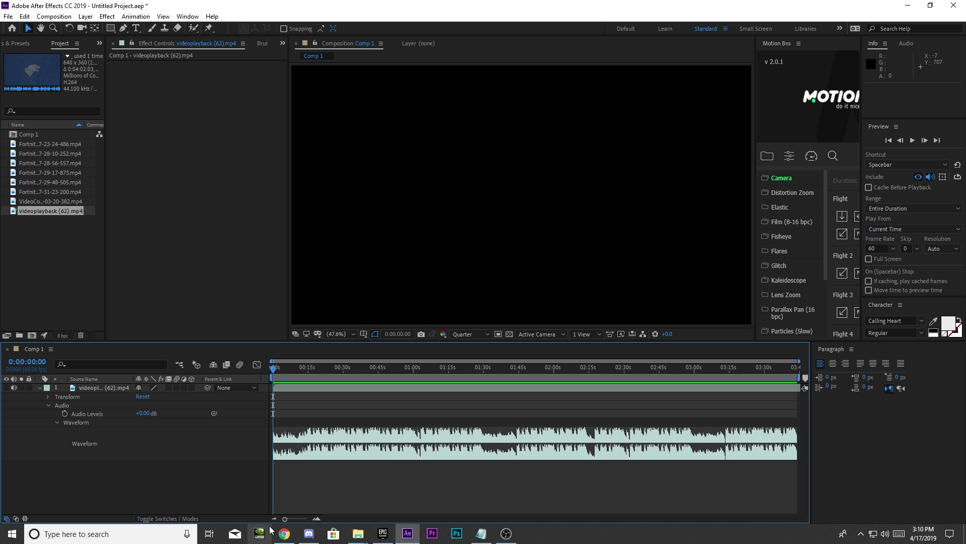
{"action": "left_click_drag", "start_coordinate": [285, 518], "coordinate": [292, 518]}
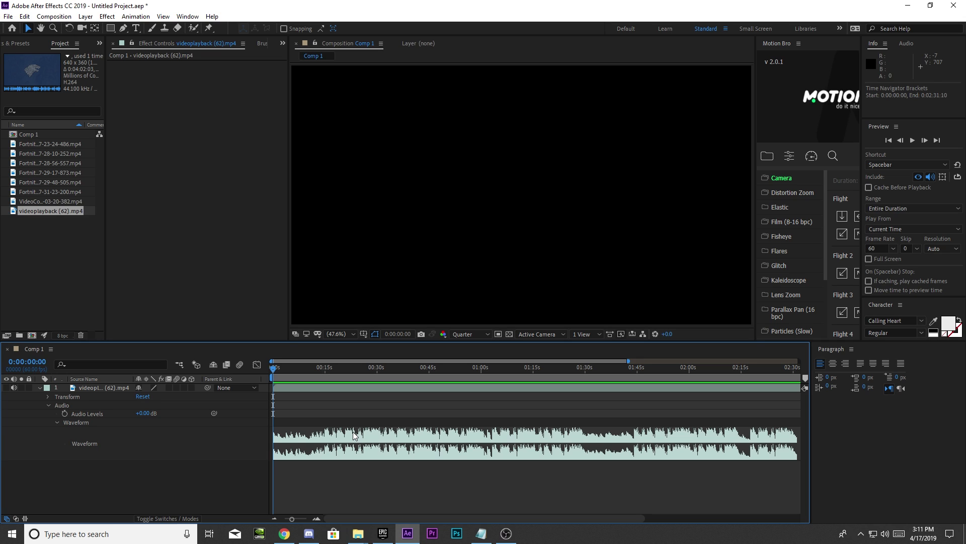
{"action": "left_click", "coordinate": [307, 387]}
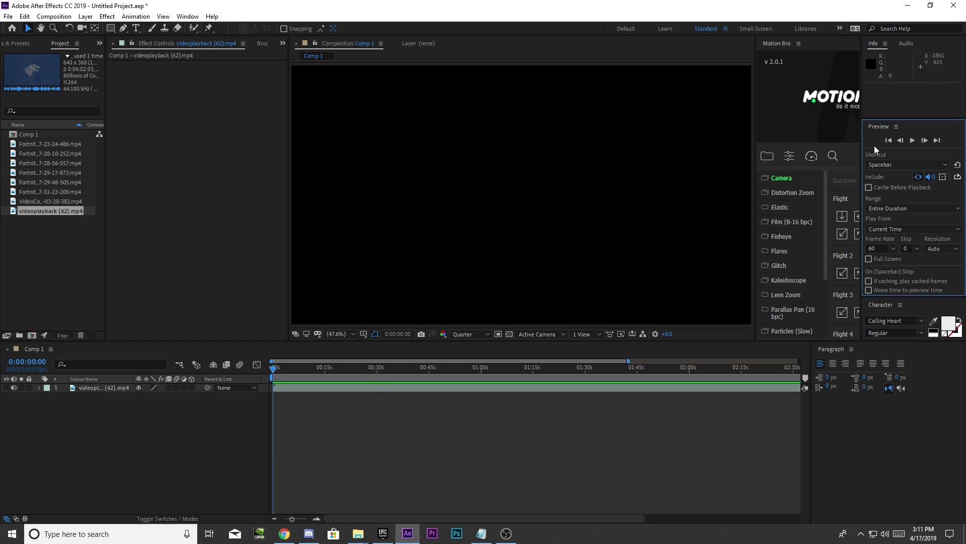
Step: Play the music from 0:00:14:57 and mark that point on the videoplayback (62).mp4 layer
{"action": "left_click_drag", "start_coordinate": [273, 370], "coordinate": [327, 408]}
{"action": "left_click", "coordinate": [328, 390]}
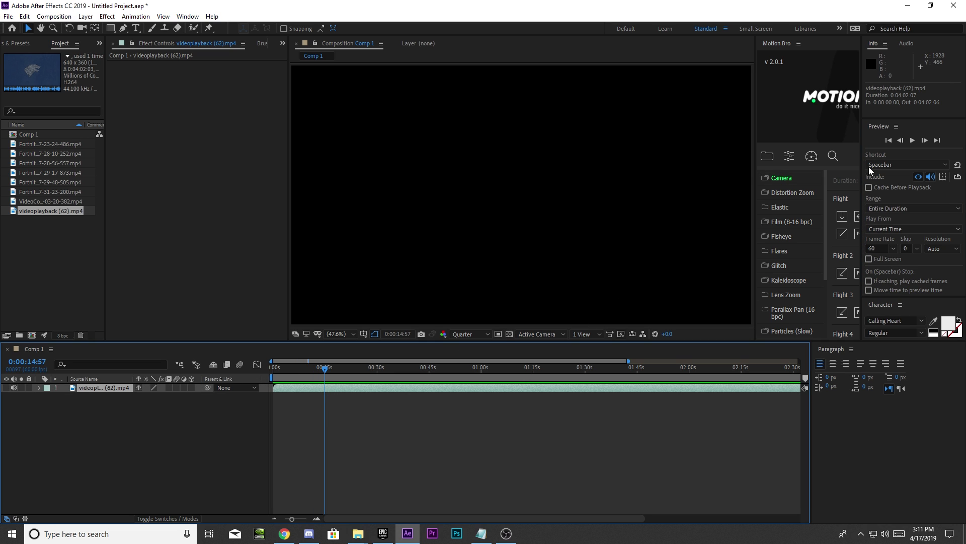
{"action": "left_click", "coordinate": [916, 145]}
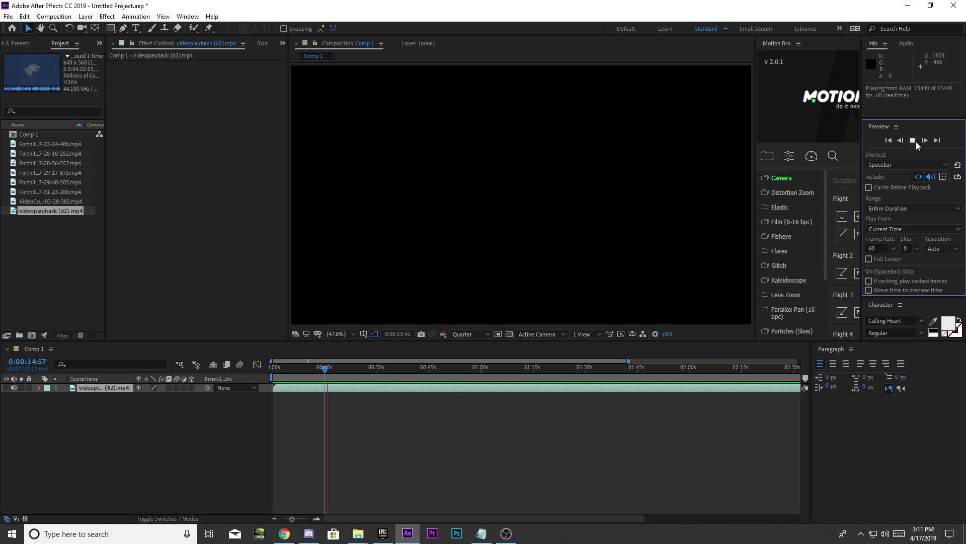
{"action": "left_click", "coordinate": [388, 432]}
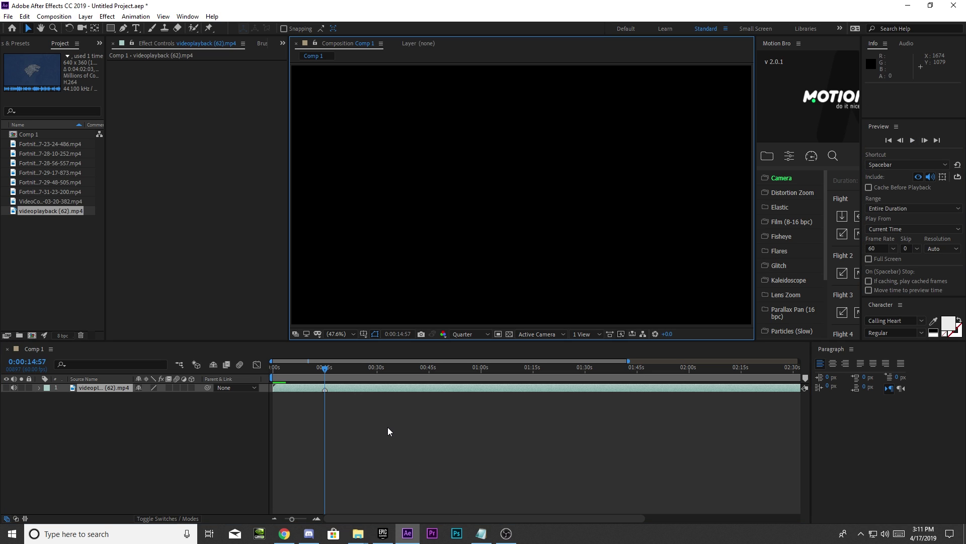
{"action": "left_click_drag", "start_coordinate": [274, 369], "coordinate": [326, 402]}
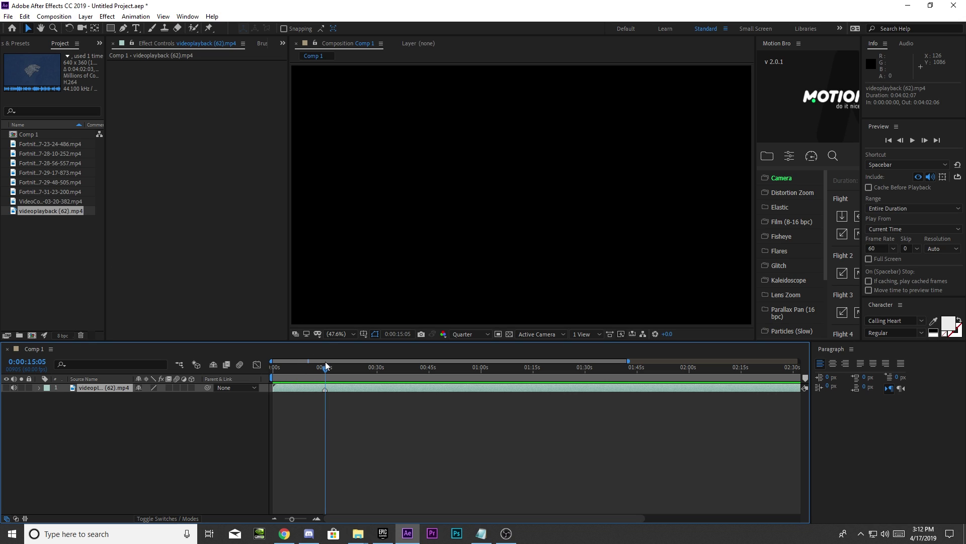
{"action": "left_click_drag", "start_coordinate": [325, 367], "coordinate": [296, 406]}
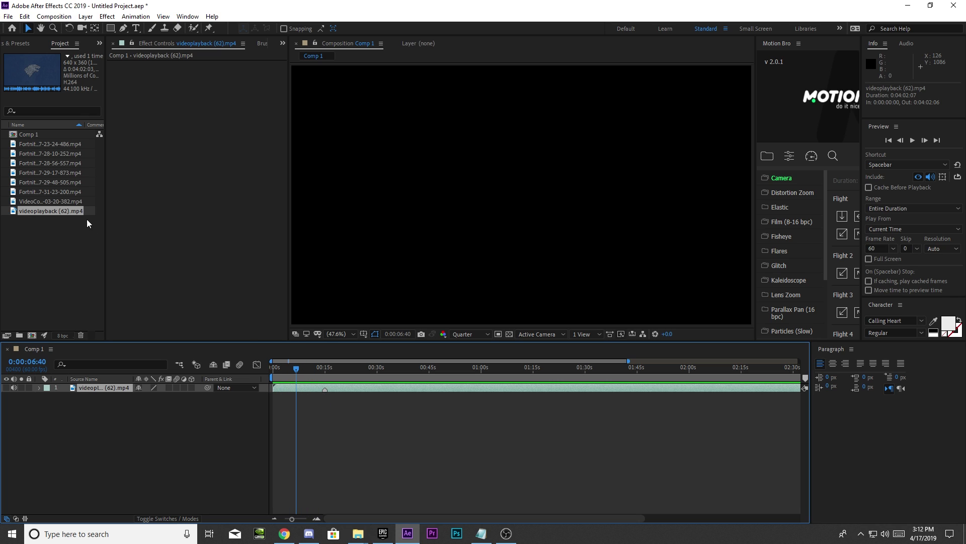
Step: Return the playhead to the start of the composition and begin a text layer near the middle of the frame
{"action": "left_click", "coordinate": [33, 144]}
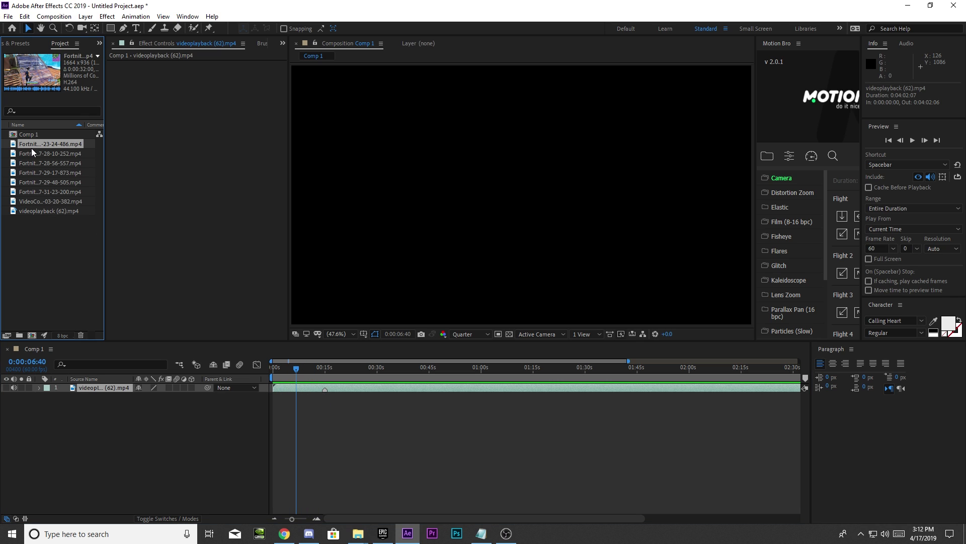
{"action": "left_click", "coordinate": [285, 378]}
{"action": "left_click_drag", "start_coordinate": [299, 371], "coordinate": [270, 411]}
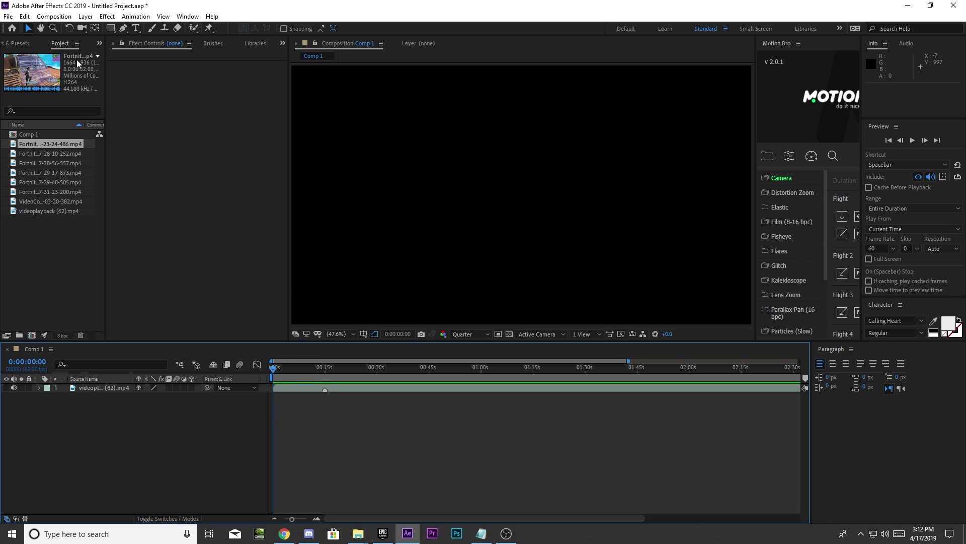
{"action": "left_click", "coordinate": [136, 28]}
{"action": "left_click", "coordinate": [430, 185]}
{"action": "type", "text": "p"}
{"action": "key", "text": "BackSpace"}
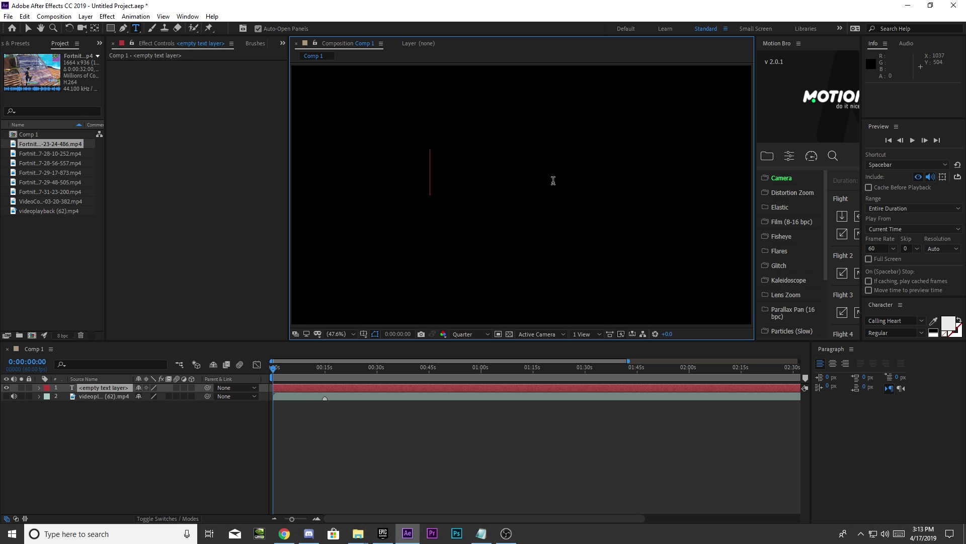
Step: Try the True Lies font for the title text
{"action": "left_click", "coordinate": [921, 321]}
{"action": "scroll", "coordinate": [908, 232], "scroll_direction": "down", "scroll_amount": 10}
{"action": "left_click", "coordinate": [908, 233]}
{"action": "type", "text": "NA"}
{"action": "key", "text": "BackSpace"}
Step: Enter the title "wanted." in the Pacifico font and move it to the centre of the frame
{"action": "left_click", "coordinate": [921, 320]}
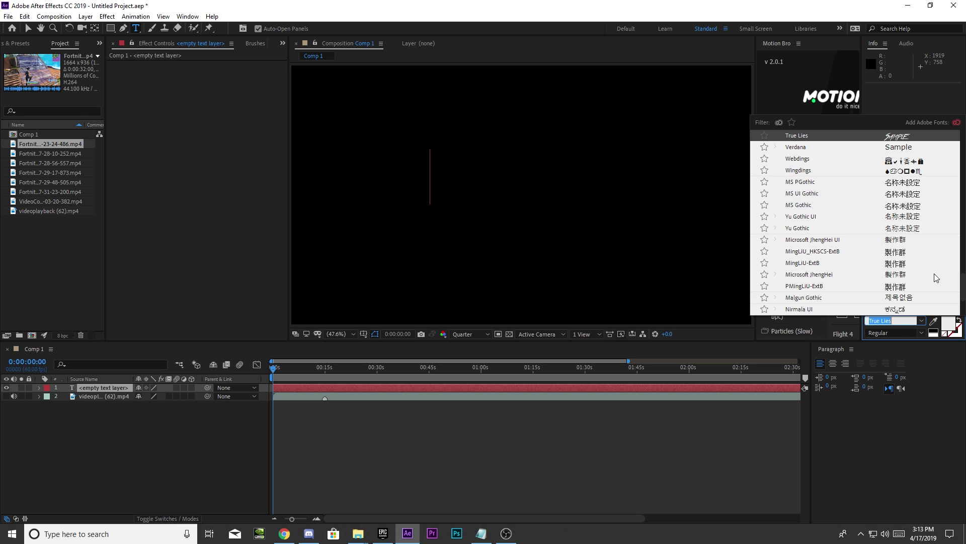
{"action": "scroll", "coordinate": [910, 269], "scroll_direction": "up", "scroll_amount": 5}
{"action": "left_click", "coordinate": [910, 219]}
{"action": "type", "text": "wanted."}
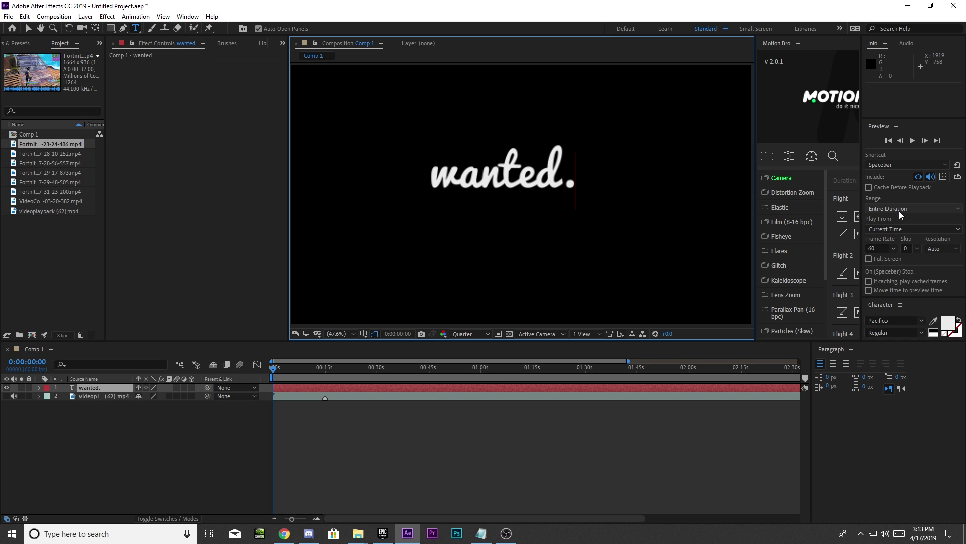
{"action": "left_click_drag", "start_coordinate": [519, 177], "coordinate": [526, 199]}
{"action": "left_click", "coordinate": [28, 28]}
Step: Create a black solid layer above the title and apply the Saber effect to it
{"action": "right_click", "coordinate": [119, 433]}
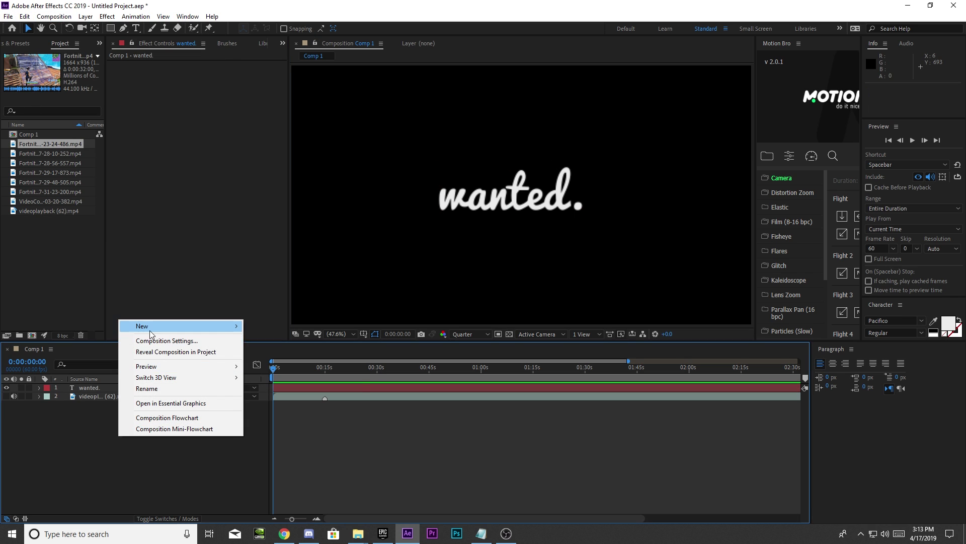
{"action": "mouse_move", "coordinate": [151, 327]}
{"action": "left_click", "coordinate": [267, 349]}
{"action": "key", "text": "Return"}
{"action": "left_click", "coordinate": [106, 16]}
{"action": "left_click", "coordinate": [259, 456]}
Step: Set Saber's core type to Text Layer, with the "wanted." layer as its text source
{"action": "left_click", "coordinate": [121, 150]}
{"action": "left_click", "coordinate": [237, 159]}
{"action": "left_click", "coordinate": [240, 192]}
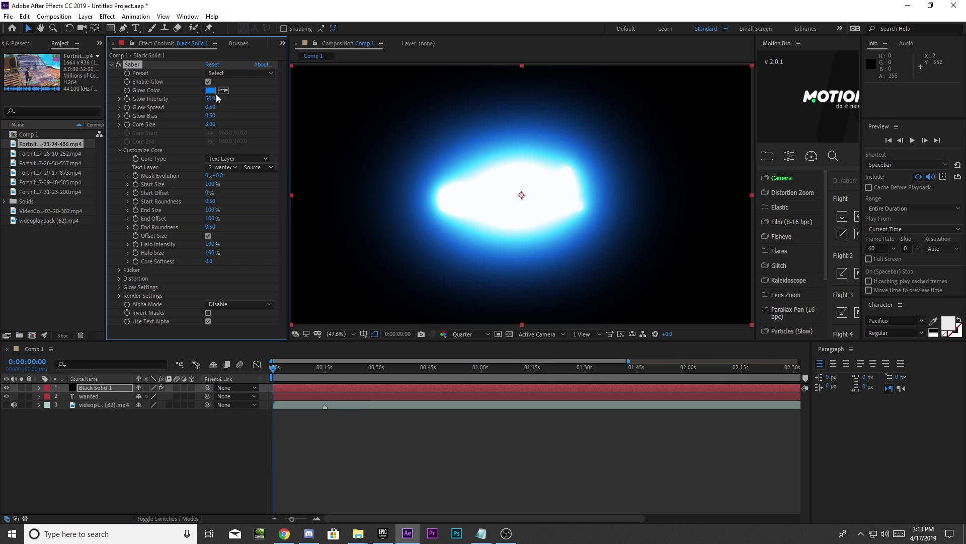
Step: Set Saber's glow intensity to 13% and flicker intensity to 47%, and preview the flickering title
{"action": "left_click", "coordinate": [120, 270]}
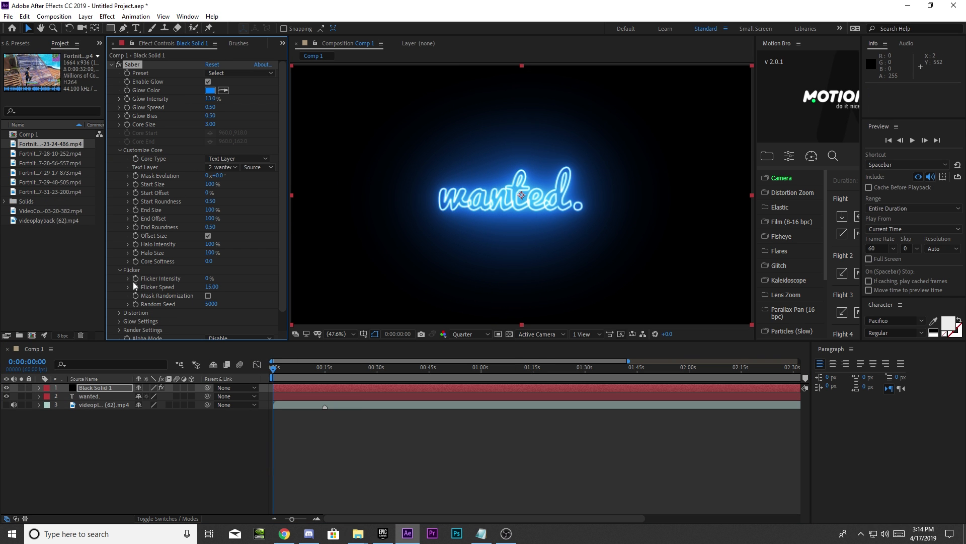
{"action": "key", "text": "space"}
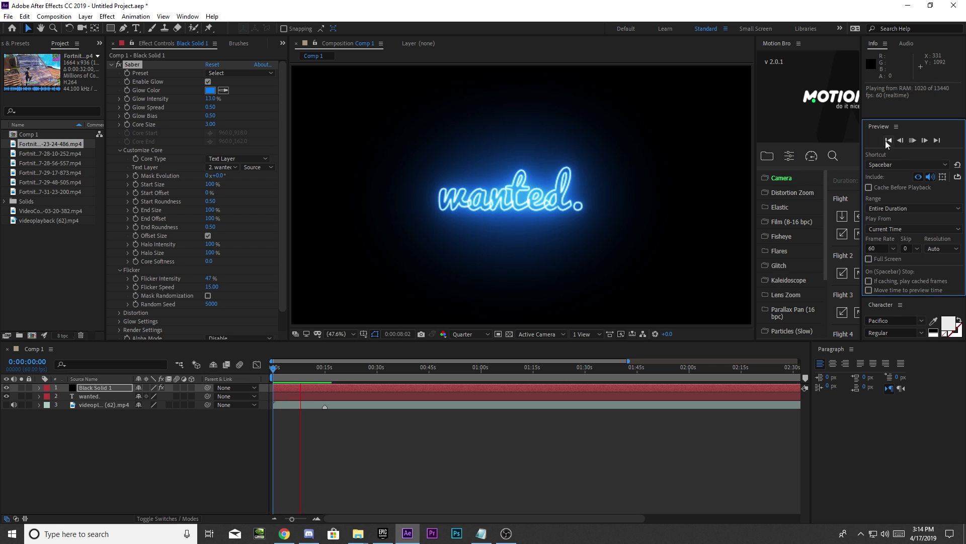
{"action": "left_click", "coordinate": [913, 140]}
{"action": "left_click", "coordinate": [119, 150]}
{"action": "left_click", "coordinate": [119, 158]}
{"action": "left_click", "coordinate": [111, 65]}
{"action": "left_click", "coordinate": [322, 443]}
Step: Browse the editing pack folders in Downloads for overlay footage to import
{"action": "key", "text": "ctrl+i"}
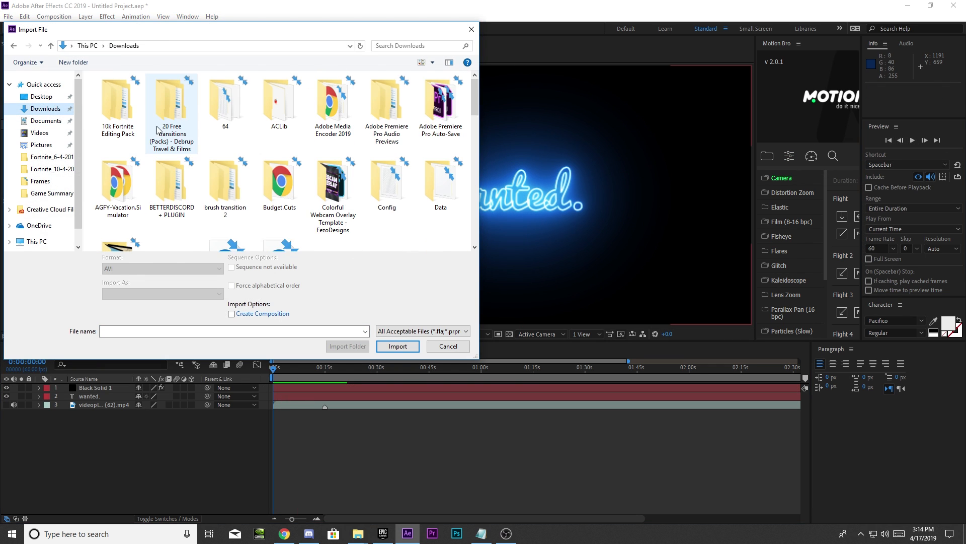
{"action": "scroll", "coordinate": [279, 187], "scroll_direction": "down", "scroll_amount": 3}
{"action": "scroll", "coordinate": [278, 191], "scroll_direction": "up", "scroll_amount": 3}
{"action": "scroll", "coordinate": [277, 191], "scroll_direction": "down", "scroll_amount": 1}
{"action": "double_click", "coordinate": [117, 181]}
{"action": "left_click", "coordinate": [14, 45]}
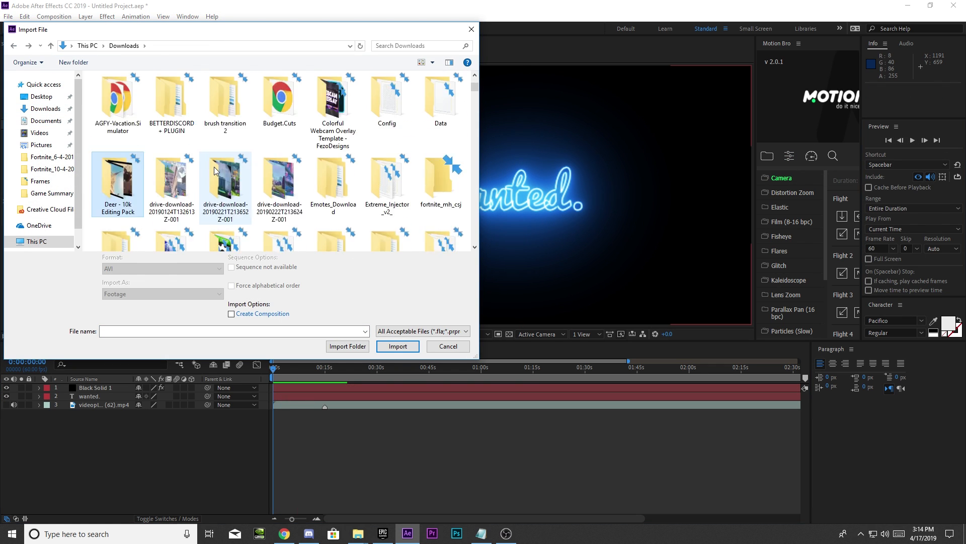
{"action": "scroll", "coordinate": [225, 201], "scroll_direction": "down", "scroll_amount": 8}
{"action": "scroll", "coordinate": [225, 201], "scroll_direction": "up", "scroll_amount": 3}
{"action": "double_click", "coordinate": [225, 196]}
{"action": "left_click", "coordinate": [13, 45]}
{"action": "scroll", "coordinate": [193, 130], "scroll_direction": "up", "scroll_amount": 5}
{"action": "scroll", "coordinate": [352, 151], "scroll_direction": "down", "scroll_amount": 15}
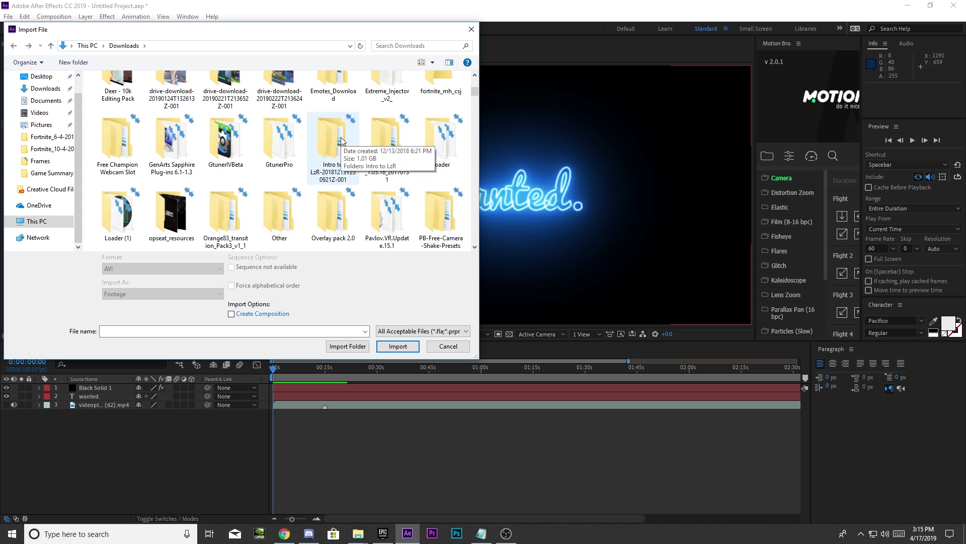
{"action": "scroll", "coordinate": [395, 146], "scroll_direction": "up", "scroll_amount": 12}
{"action": "scroll", "coordinate": [395, 146], "scroll_direction": "up", "scroll_amount": 3}
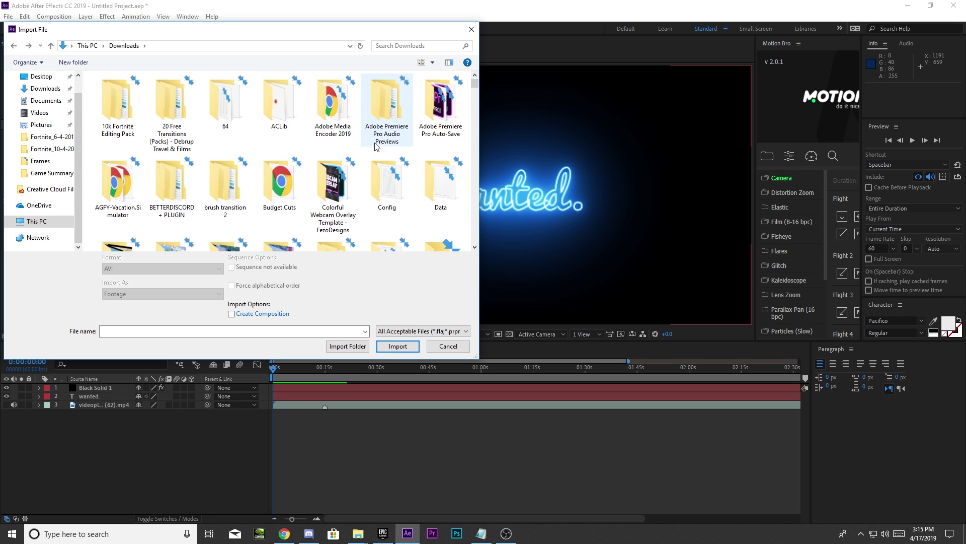
Step: Import Pack 1 #12.wmv from the 10k Fortnite Editing Pack's Overlays folder and place it as the top layer starting at 0:00:00:00
{"action": "double_click", "coordinate": [126, 103]}
{"action": "double_click", "coordinate": [129, 114]}
{"action": "scroll", "coordinate": [328, 151], "scroll_direction": "down", "scroll_amount": 1}
{"action": "scroll", "coordinate": [328, 156], "scroll_direction": "up", "scroll_amount": 1}
{"action": "left_click", "coordinate": [333, 176]}
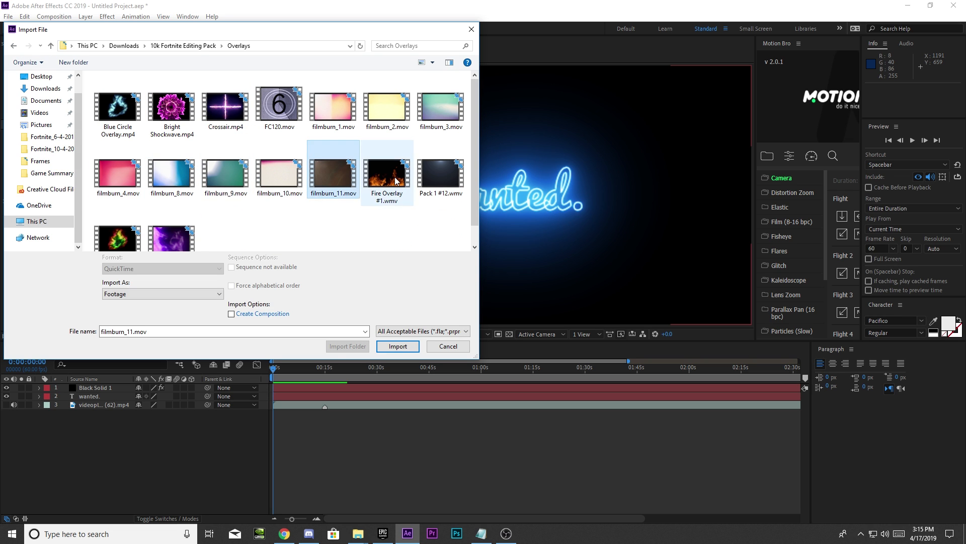
{"action": "double_click", "coordinate": [440, 175]}
{"action": "left_click_drag", "start_coordinate": [32, 202], "coordinate": [302, 388]}
{"action": "left_click_drag", "start_coordinate": [317, 388], "coordinate": [296, 403]}
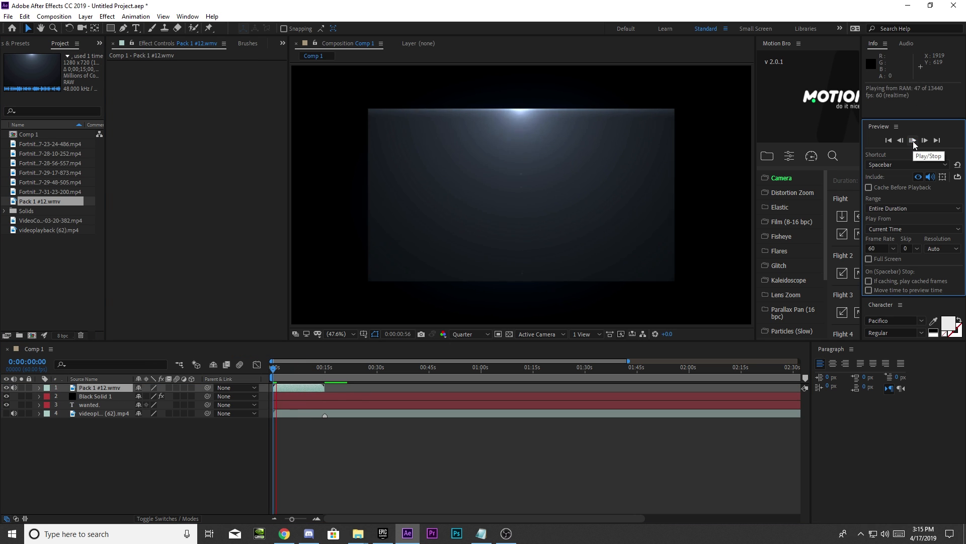
Step: Fit the Pack 1 #12.wmv overlay to the composition frame, change its blending mode so the title shows through, and preview it
{"action": "key", "text": "ctrl+alt+f"}
{"action": "right_click", "coordinate": [301, 106]}
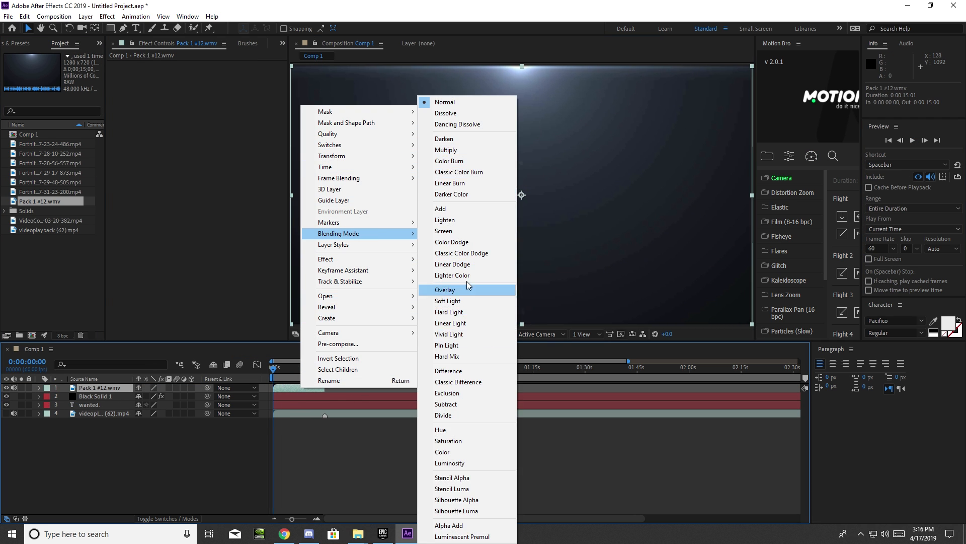
{"action": "left_click", "coordinate": [453, 282]}
{"action": "left_click", "coordinate": [912, 140]}
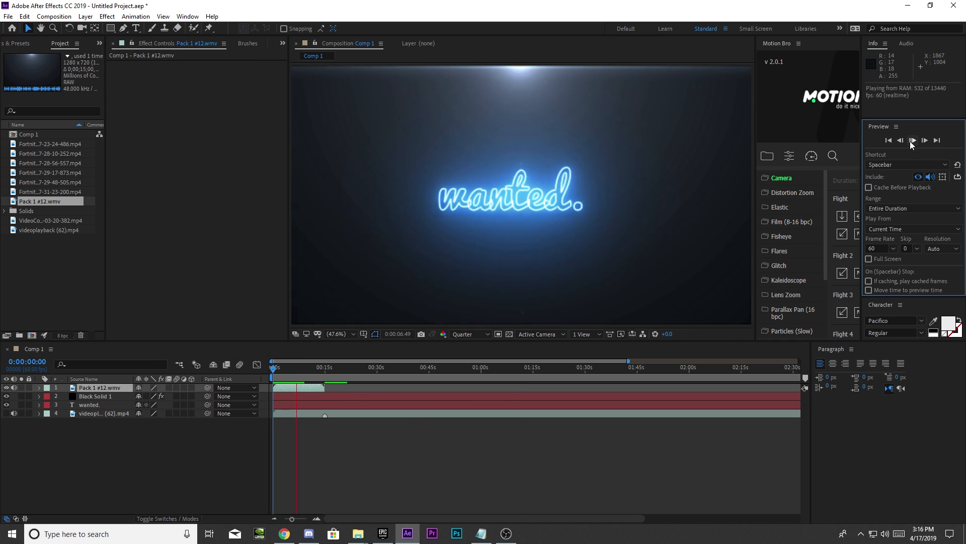
{"action": "left_click", "coordinate": [912, 141]}
Step: Bring the ends of the Black Solid 1 and "wanted." layers in line with the overlay's end at about 0:00:15:00
{"action": "left_click", "coordinate": [314, 368]}
{"action": "left_click_drag", "start_coordinate": [385, 518], "coordinate": [546, 520]}
{"action": "left_click_drag", "start_coordinate": [733, 396], "coordinate": [260, 403]}
{"action": "left_click", "coordinate": [403, 404]}
{"action": "left_click_drag", "start_coordinate": [468, 518], "coordinate": [625, 518]}
{"action": "left_click_drag", "start_coordinate": [797, 405], "coordinate": [324, 415]}
{"action": "left_click", "coordinate": [323, 368]}
{"action": "left_click", "coordinate": [309, 389]}
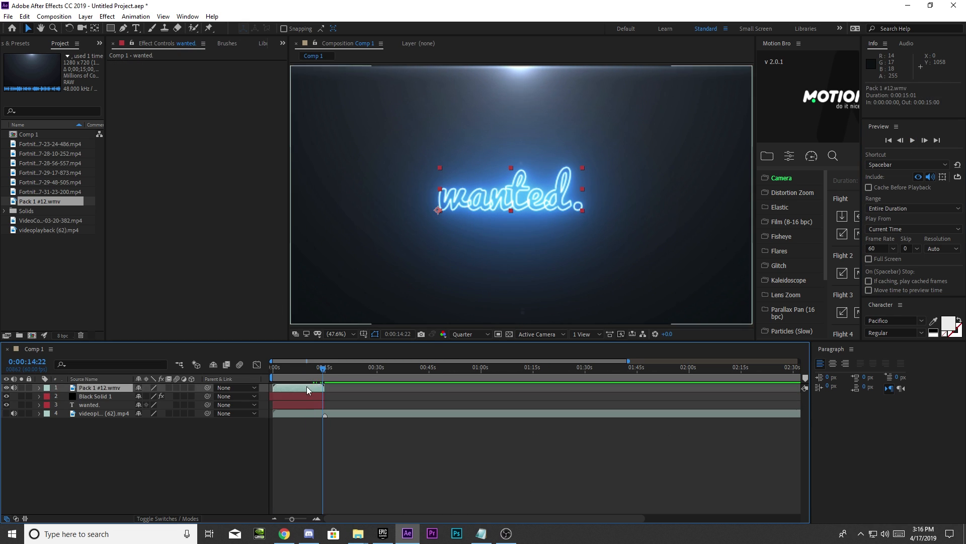
Step: Shorten the overlay, Black Solid 1 and "wanted." layers so they all end together at about 0:00:13:16
{"action": "key", "text": "equal"}
{"action": "key", "text": "equal"}
{"action": "key", "text": "equal"}
{"action": "key", "text": "equal"}
{"action": "left_click", "coordinate": [560, 396]}
{"action": "left_click_drag", "start_coordinate": [564, 396], "coordinate": [481, 404]}
{"action": "left_click_drag", "start_coordinate": [565, 387], "coordinate": [482, 402]}
Step: Search the effects for "fade" and apply the Fade In+Out - msec preset to the Pack 1 #12.wmv layer
{"action": "left_click", "coordinate": [20, 43]}
{"action": "left_click", "coordinate": [57, 109]}
{"action": "left_click_drag", "start_coordinate": [105, 161], "coordinate": [145, 161]}
{"action": "double_click", "coordinate": [68, 110]}
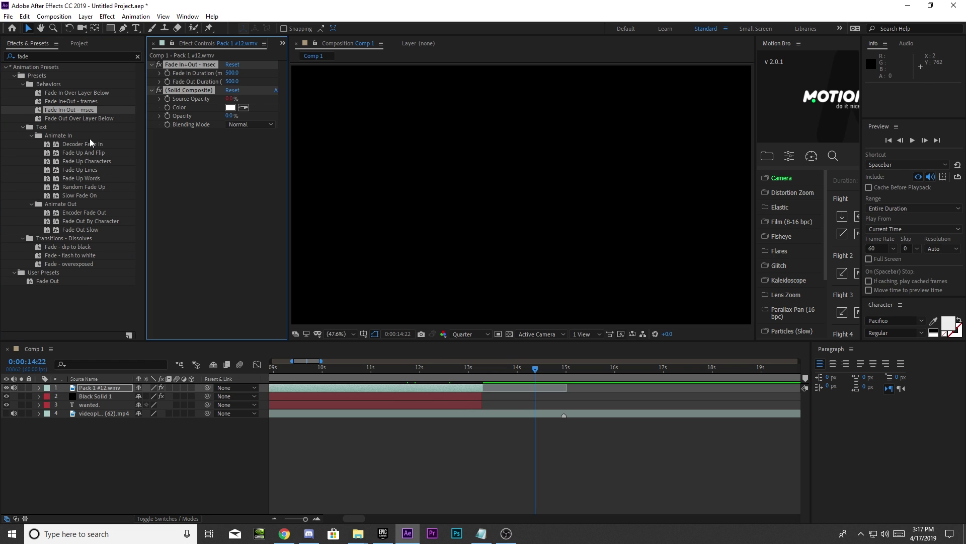
Step: Copy the fade effects onto the Black Solid 1 and "wanted." layers and preview from the composition's start
{"action": "left_click", "coordinate": [399, 396]}
{"action": "key", "text": "ctrl+v"}
{"action": "left_click", "coordinate": [399, 405]}
{"action": "key", "text": "ctrl+v"}
{"action": "key", "text": "Home"}
{"action": "left_click", "coordinate": [912, 141]}
Step: Remove the Fade In+Out - msec and Solid Composite effects from Black Solid 1, keeping only Saber
{"action": "left_click", "coordinate": [362, 396]}
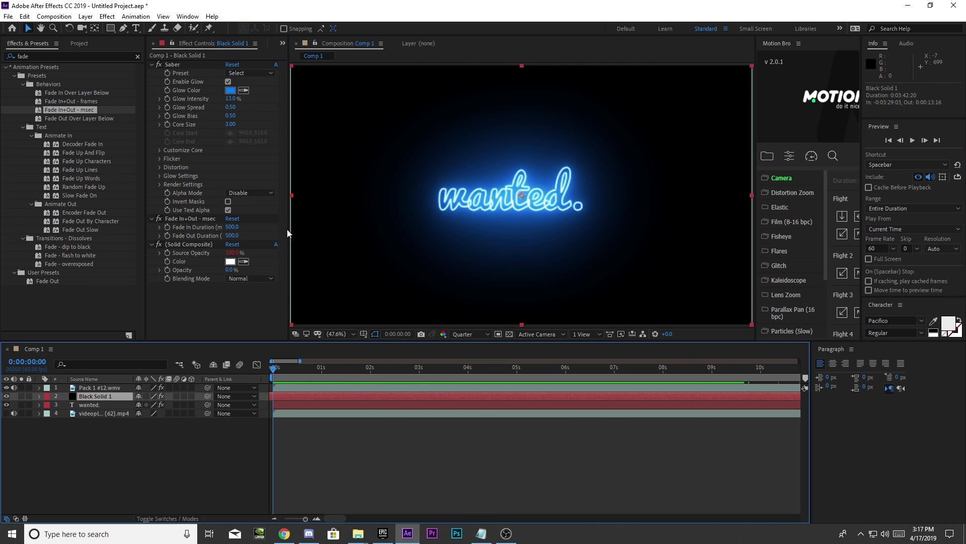
{"action": "left_click", "coordinate": [152, 65]}
{"action": "left_click_drag", "start_coordinate": [69, 110], "coordinate": [360, 396]}
{"action": "key", "text": "Delete"}
{"action": "left_click", "coordinate": [179, 90]}
{"action": "key", "text": "Delete"}
{"action": "left_click", "coordinate": [179, 92]}
{"action": "key", "text": "Delete"}
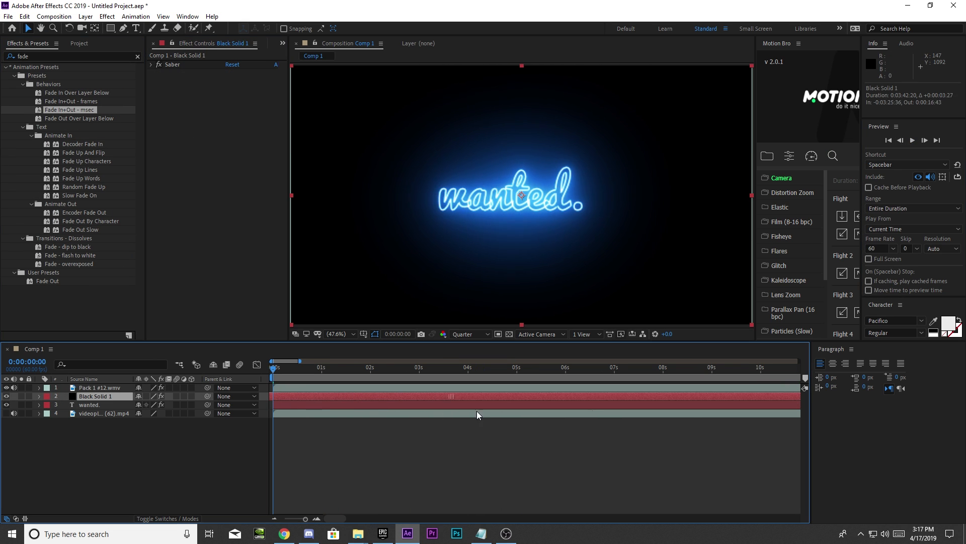
Step: Enable keyframing for Saber's core size on Black Solid 1 and set it to 0 at 0:00:00:00
{"action": "left_click_drag", "start_coordinate": [305, 519], "coordinate": [359, 520]}
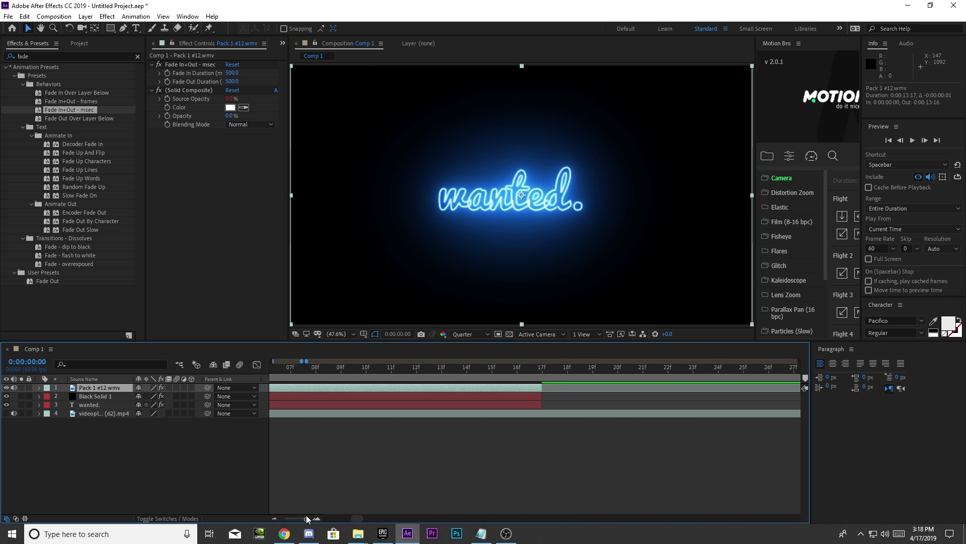
{"action": "left_click_drag", "start_coordinate": [307, 518], "coordinate": [304, 525]}
{"action": "left_click", "coordinate": [297, 396]}
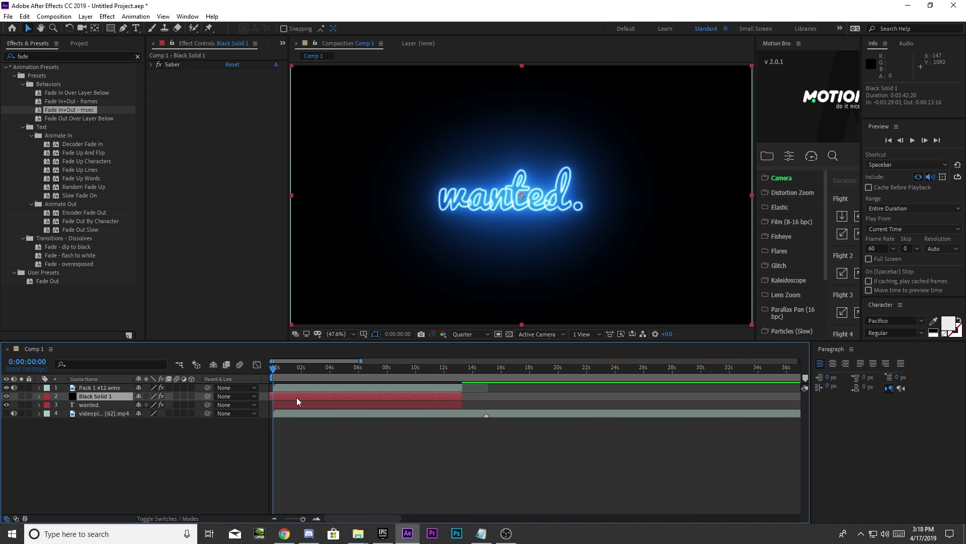
{"action": "left_click_drag", "start_coordinate": [231, 124], "coordinate": [215, 124]}
{"action": "left_click", "coordinate": [231, 125]}
{"action": "type", "text": "3"}
{"action": "key", "text": "Return"}
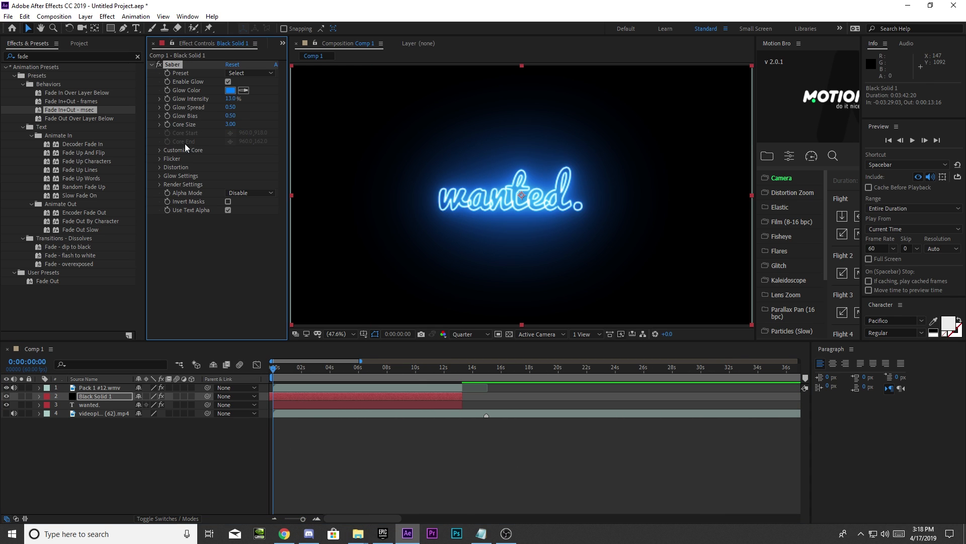
{"action": "left_click", "coordinate": [167, 124]}
{"action": "left_click", "coordinate": [231, 125]}
{"action": "type", "text": "0"}
Step: Set Saber's core size to 3 at 0:00:00:19 and preview the title section from the beginning
{"action": "left_click", "coordinate": [276, 371]}
{"action": "left_click", "coordinate": [230, 124]}
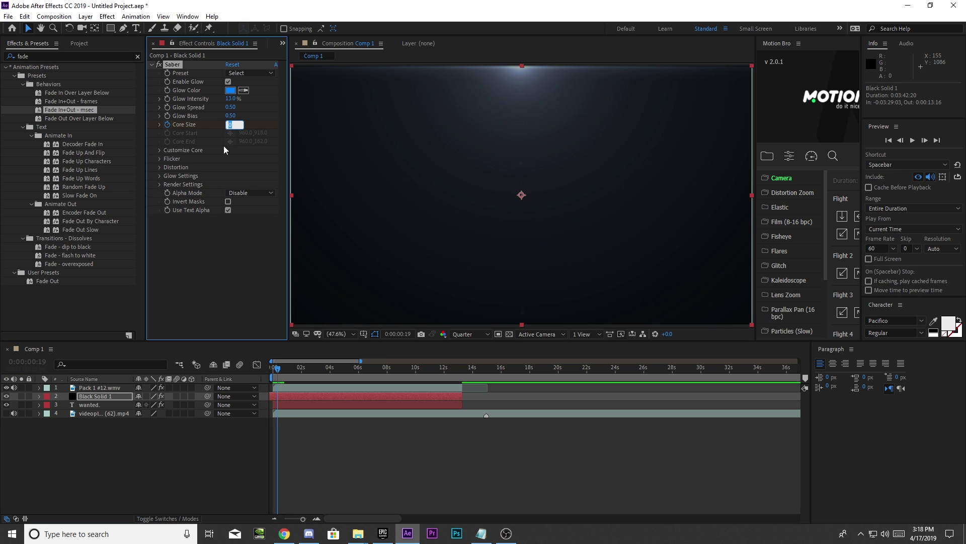
{"action": "type", "text": "3"}
{"action": "key", "text": "Return"}
{"action": "left_click_drag", "start_coordinate": [279, 369], "coordinate": [462, 369]}
{"action": "key", "text": "Home"}
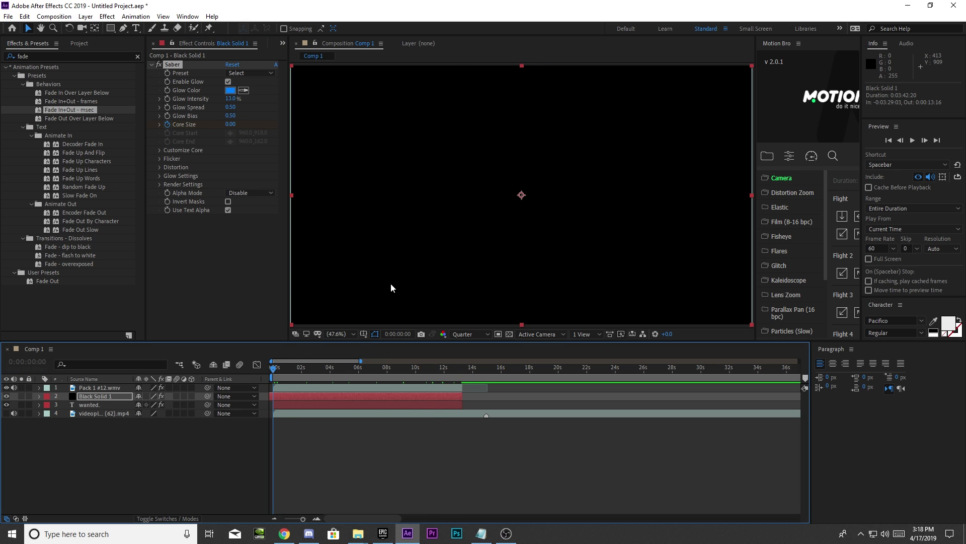
{"action": "left_click", "coordinate": [912, 141]}
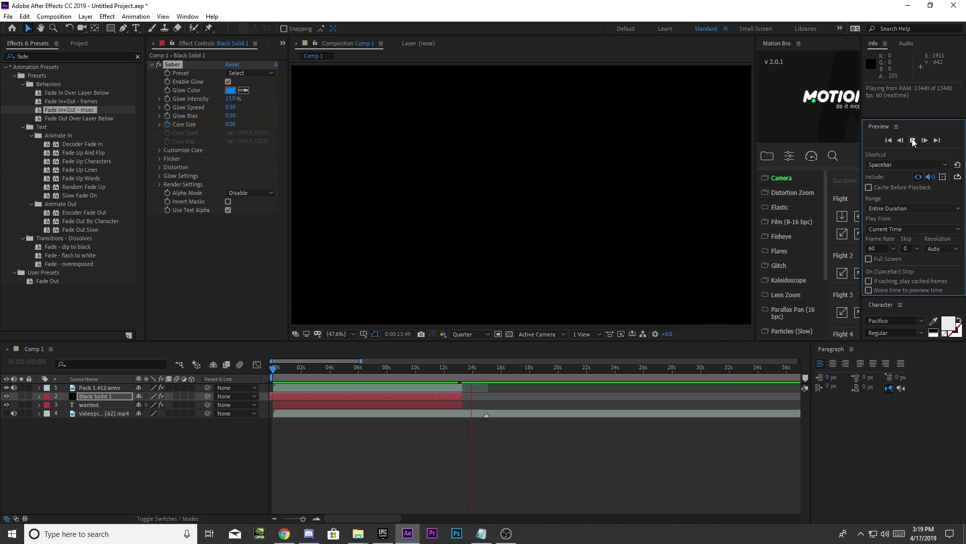
{"action": "left_click", "coordinate": [913, 141]}
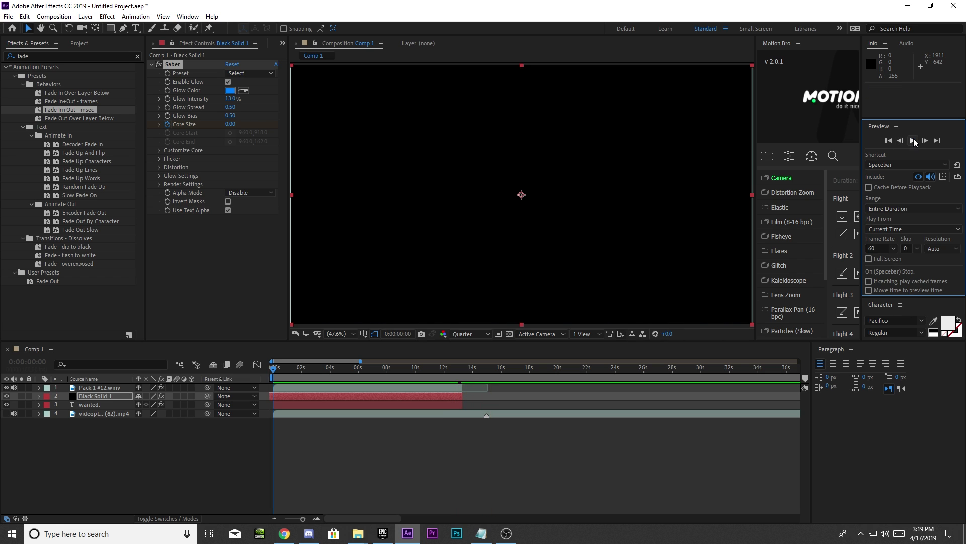
{"action": "left_click", "coordinate": [79, 43]}
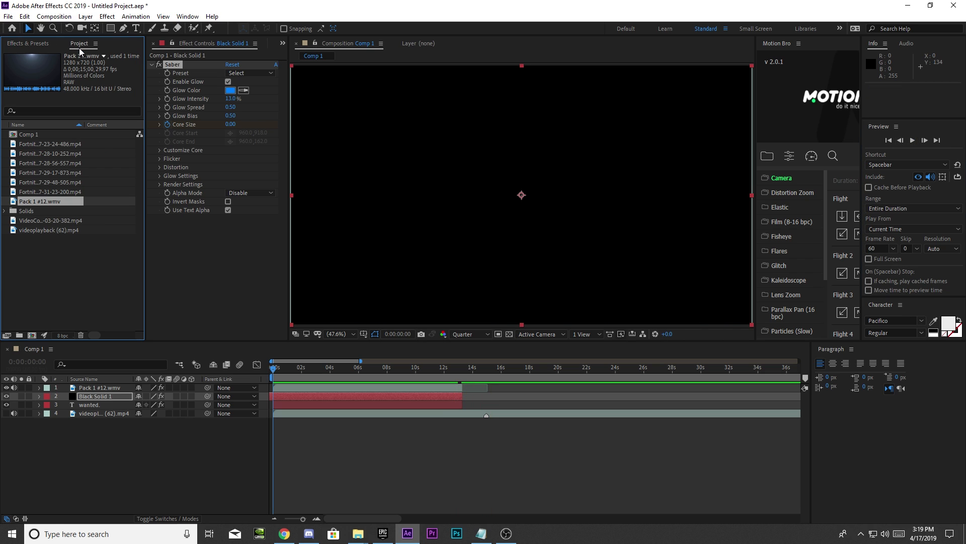
{"action": "left_click", "coordinate": [53, 172]}
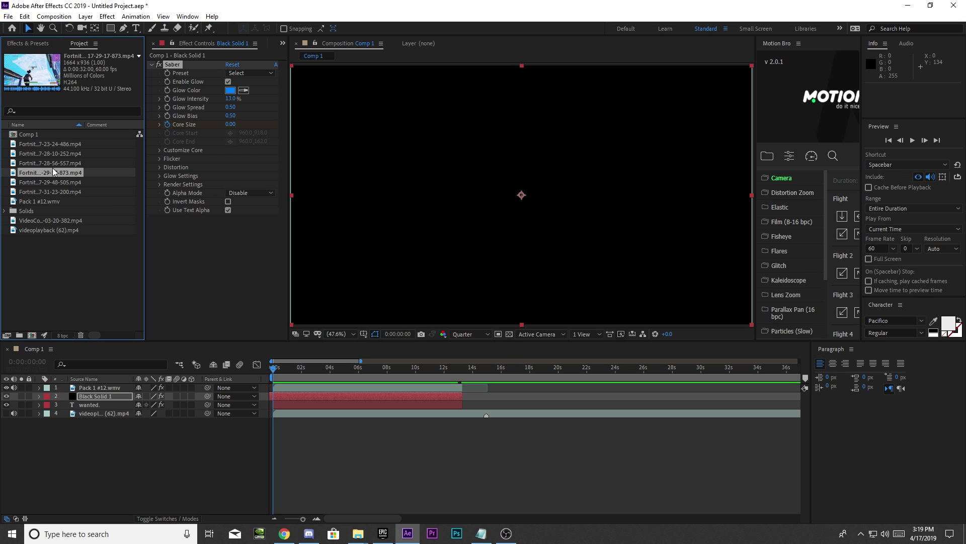
{"action": "left_click", "coordinate": [55, 142]}
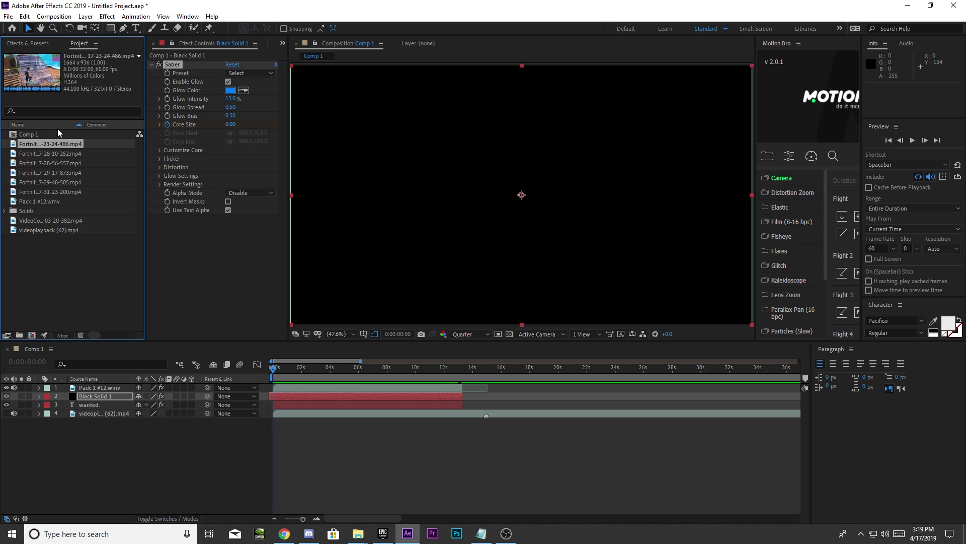
{"action": "left_click_drag", "start_coordinate": [48, 140], "coordinate": [469, 396]}
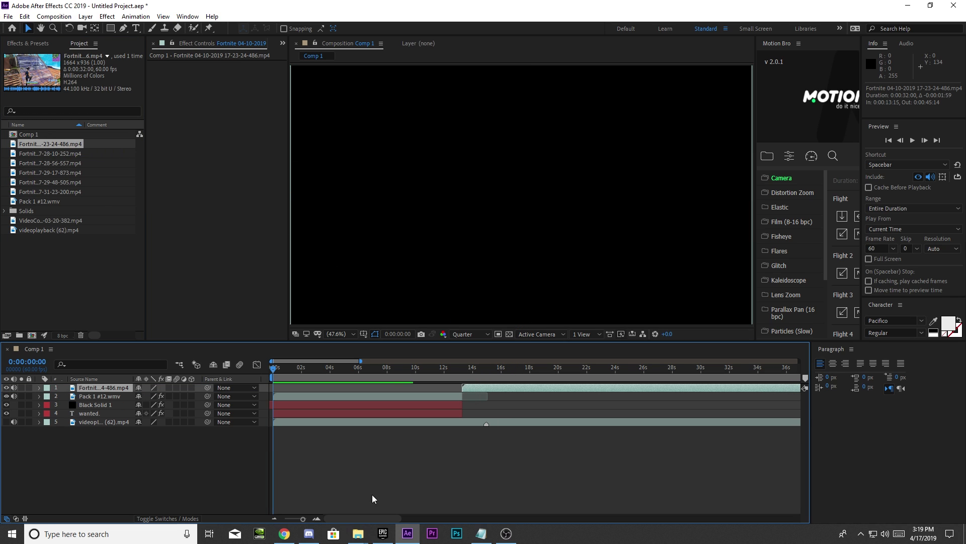
Step: Scrub the Fortnite clip to the 110-damage shot at 0:00:41:17 and stretch it to 116% in both directions to fill the frame
{"action": "left_click_drag", "start_coordinate": [370, 516], "coordinate": [417, 517]}
{"action": "left_click", "coordinate": [365, 373]}
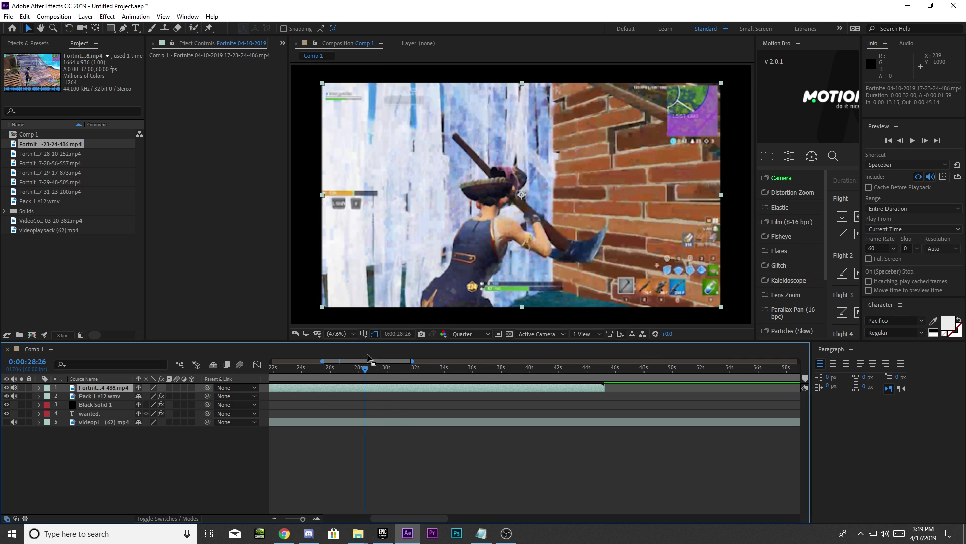
{"action": "left_click_drag", "start_coordinate": [364, 370], "coordinate": [548, 412]}
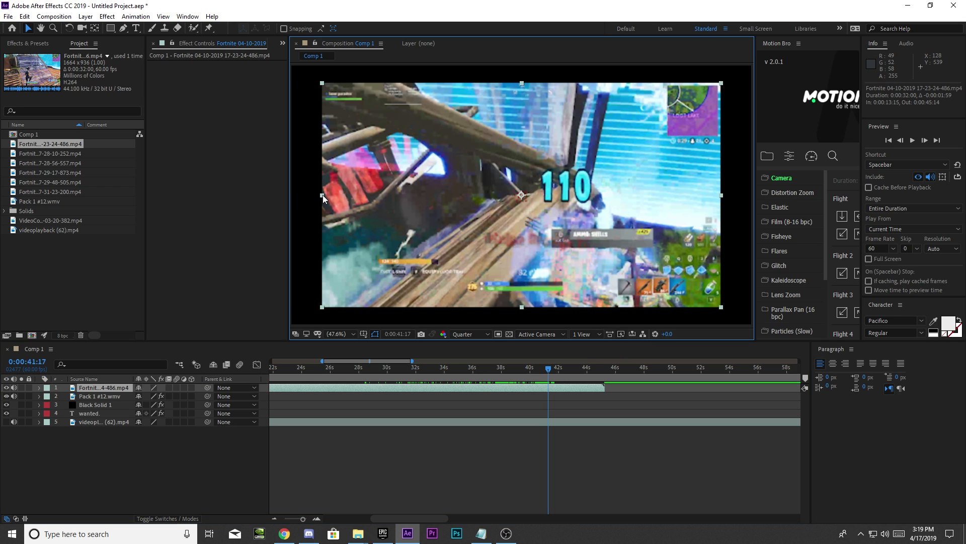
{"action": "left_click_drag", "start_coordinate": [322, 195], "coordinate": [291, 204]}
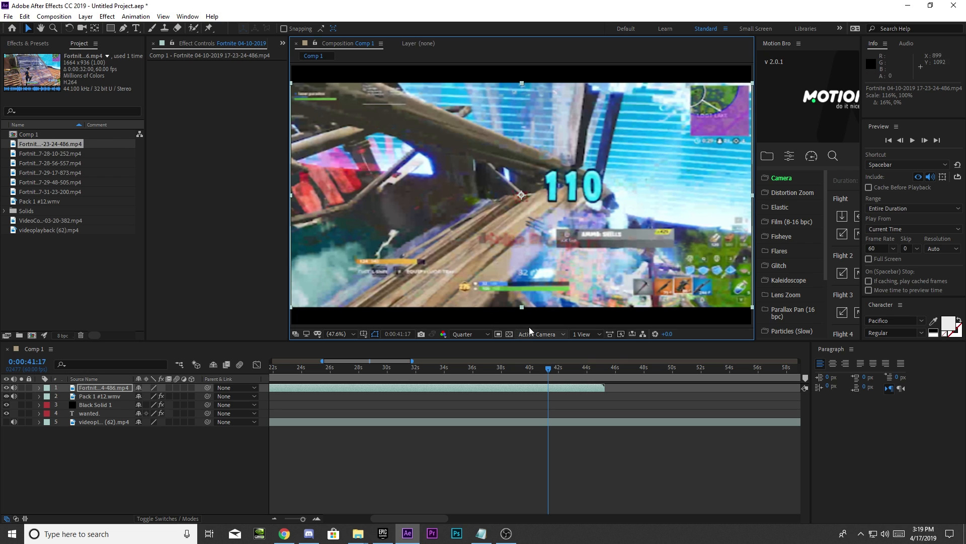
{"action": "left_click_drag", "start_coordinate": [522, 307], "coordinate": [521, 326]}
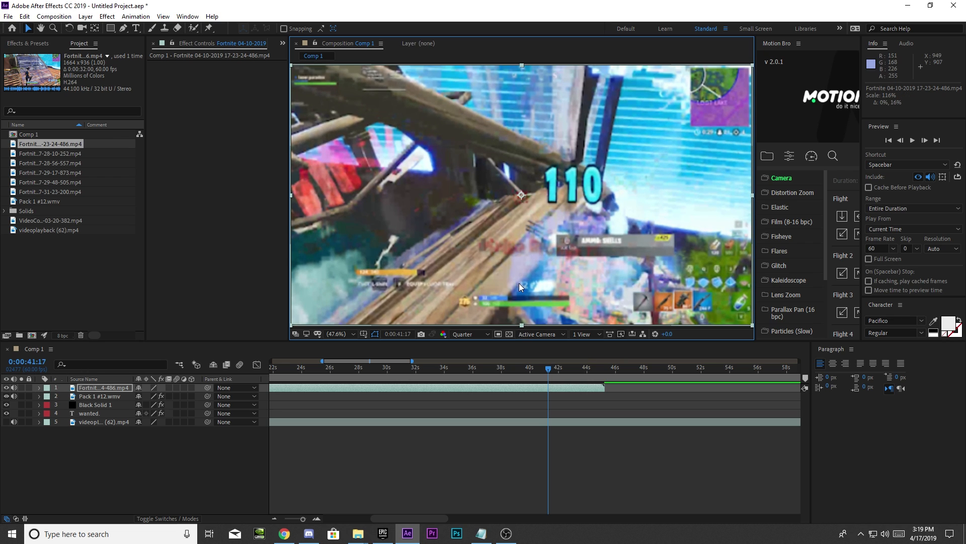
Step: Mark the clip's shot at 0:00:41:17, then trim and slide the clip to start at 0:00:13:17 with its marker on the music marker
{"action": "left_click_drag", "start_coordinate": [375, 517], "coordinate": [361, 520]}
{"action": "key", "text": "KP_Multiply"}
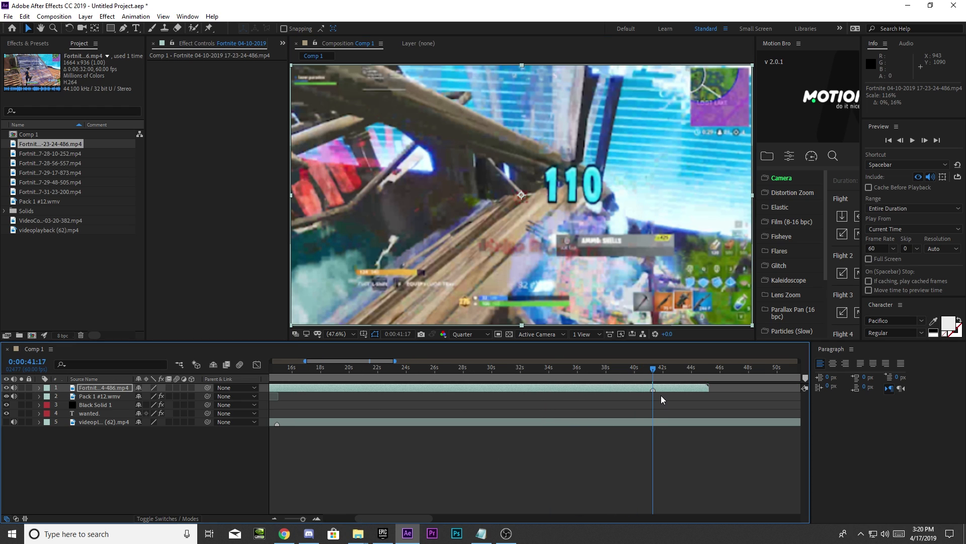
{"action": "left_click_drag", "start_coordinate": [409, 517], "coordinate": [391, 518]}
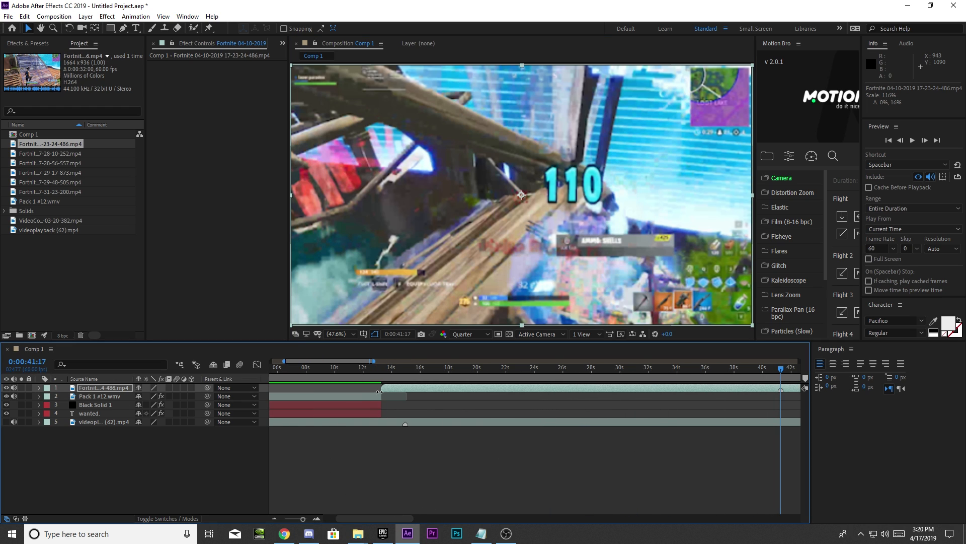
{"action": "mouse_move", "coordinate": [379, 392]}
{"action": "left_mouse_down"}
{"action": "mouse_move", "coordinate": [757, 418]}
{"action": "mouse_move", "coordinate": [470, 391]}
{"action": "mouse_move", "coordinate": [394, 398]}
{"action": "left_mouse_up"}
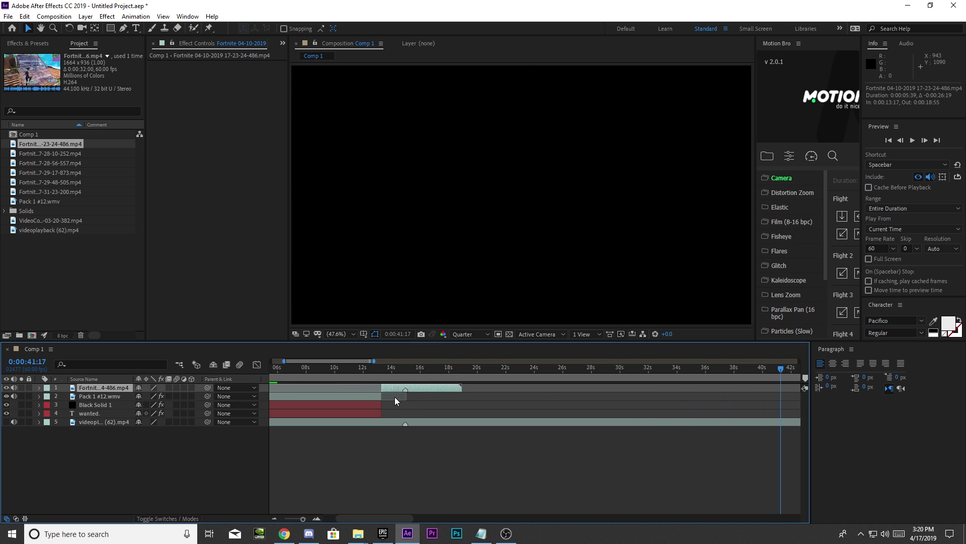
{"action": "left_click_drag", "start_coordinate": [780, 368], "coordinate": [406, 436]}
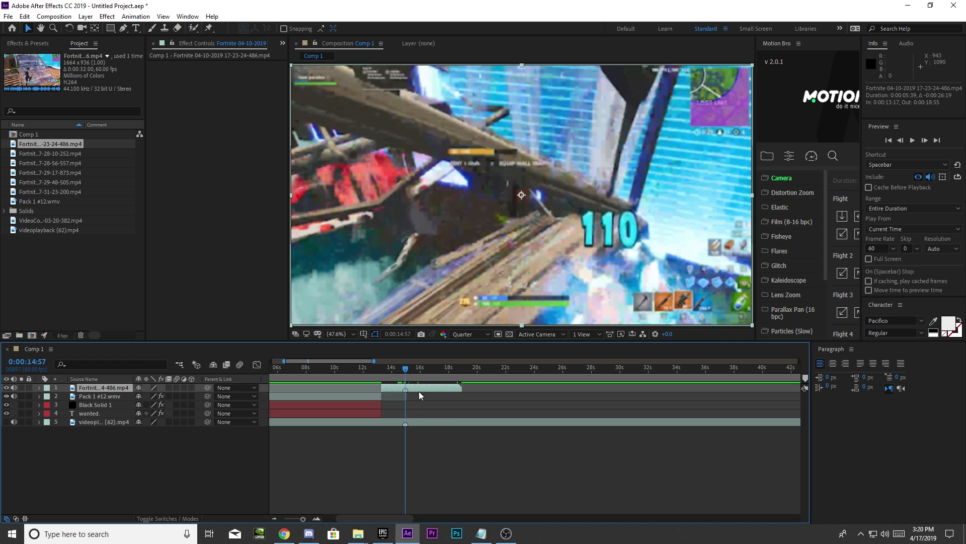
Step: Preview the transition from the title into the Fortnite clip, starting at 0:00:12:46
{"action": "left_click_drag", "start_coordinate": [408, 373], "coordinate": [374, 372]}
{"action": "left_click", "coordinate": [909, 143]}
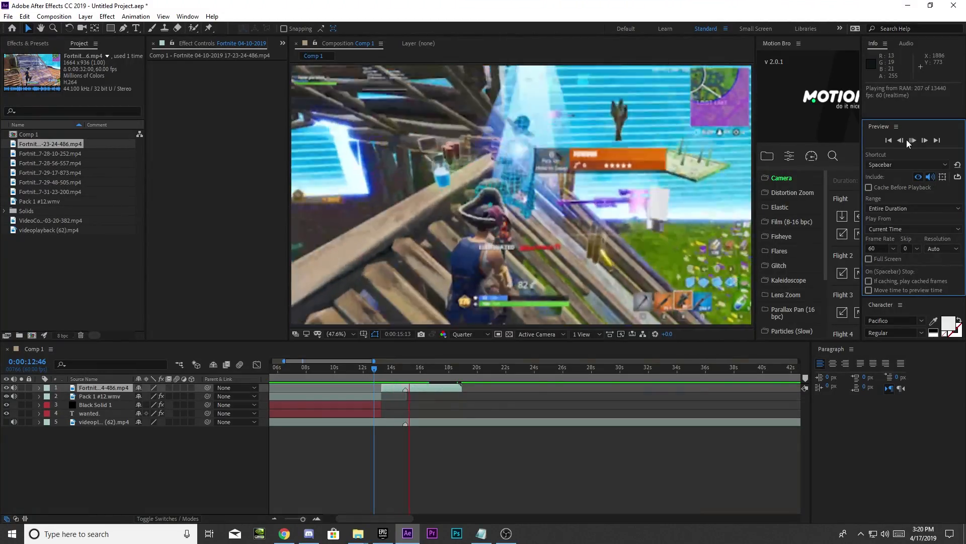
{"action": "left_click", "coordinate": [913, 141]}
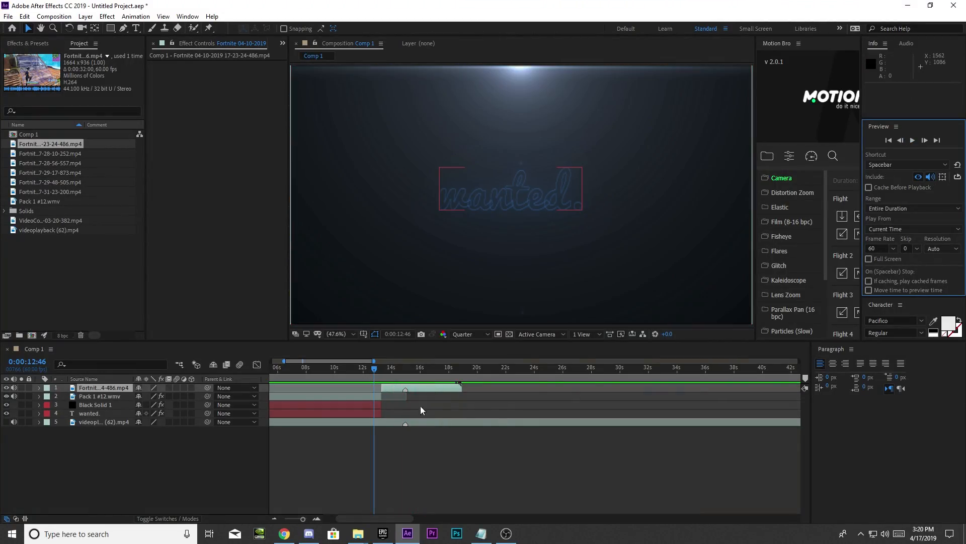
Step: Step through the clip frame by frame around its marker, back to 0:00:14:32, and play it from there to check the shot's timing
{"action": "left_click", "coordinate": [405, 368]}
{"action": "key", "text": "Page_Down"}
{"action": "key", "text": "Page_Down"}
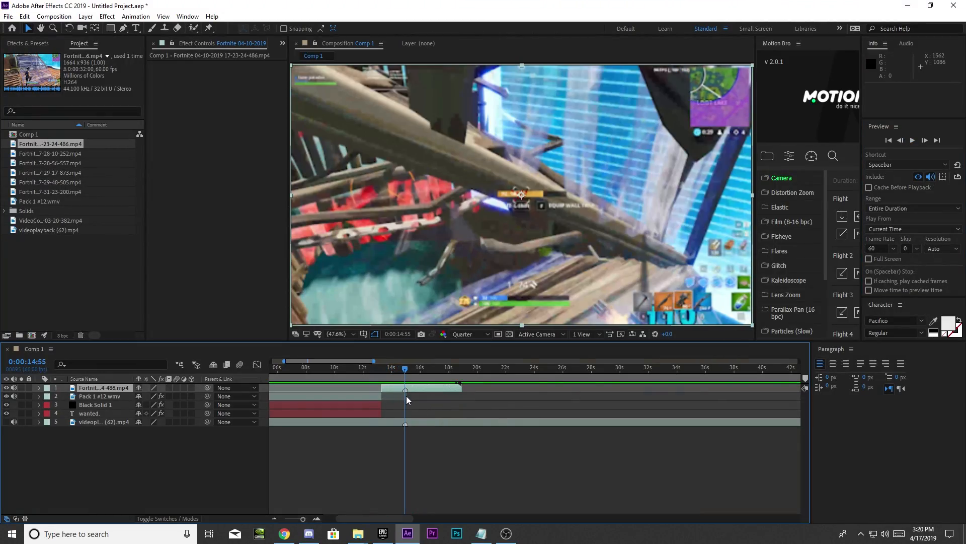
{"action": "key", "text": "Page_Up"}
{"action": "key", "text": "Page_Up"}
{"action": "key", "text": "Page_Up"}
{"action": "key", "text": "Page_Up"}
{"action": "key", "text": "Page_Up"}
{"action": "key", "text": "Page_Up"}
{"action": "key", "text": "Page_Up"}
{"action": "key", "text": "Page_Up"}
{"action": "key", "text": "Page_Up"}
{"action": "key", "text": "Page_Up"}
{"action": "key", "text": "Page_Up"}
{"action": "key", "text": "Page_Up"}
{"action": "key", "text": "Page_Up"}
{"action": "key", "text": "Page_Up"}
{"action": "key", "text": "Page_Up"}
{"action": "key", "text": "Page_Up"}
{"action": "key", "text": "Page_Up"}
{"action": "key", "text": "Page_Up"}
{"action": "key", "text": "Page_Up"}
{"action": "key", "text": "Page_Up"}
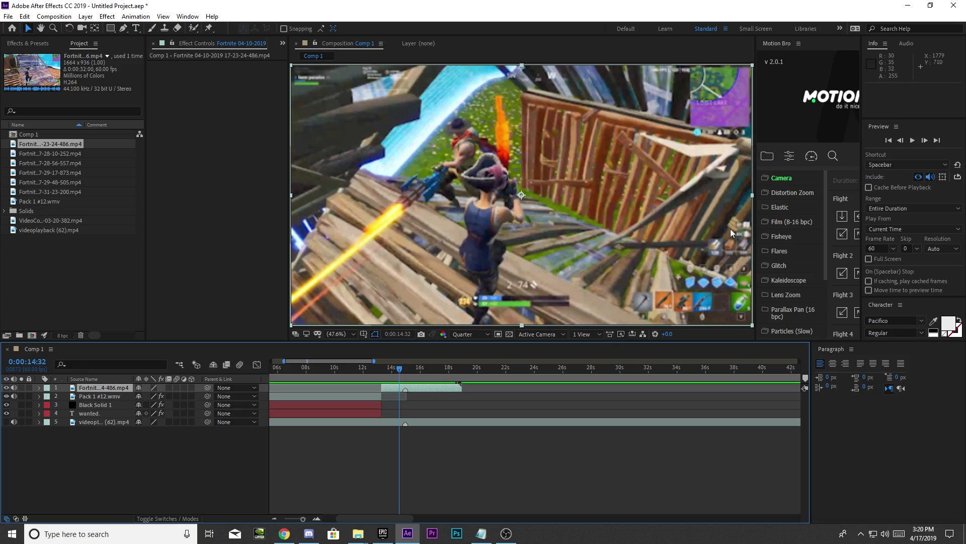
{"action": "left_click", "coordinate": [913, 140]}
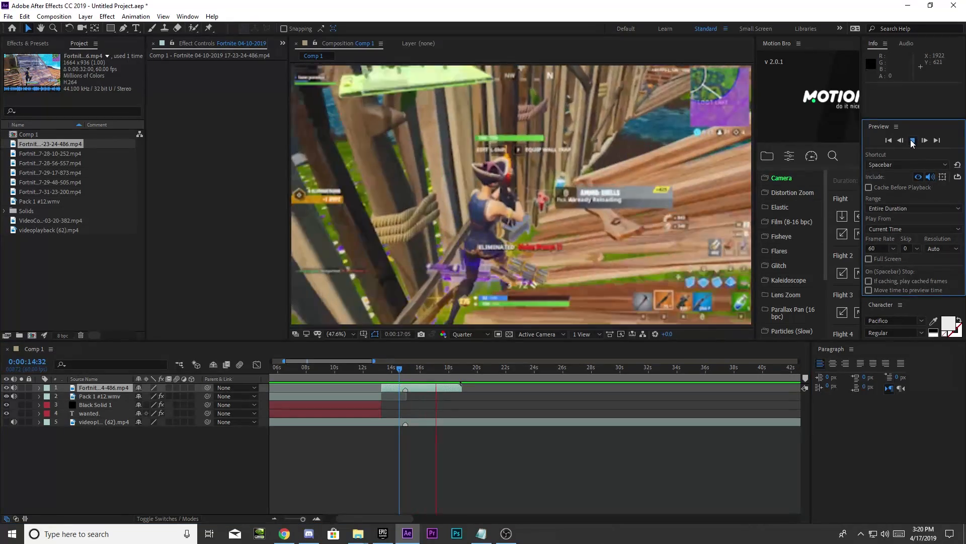
{"action": "key", "text": "space"}
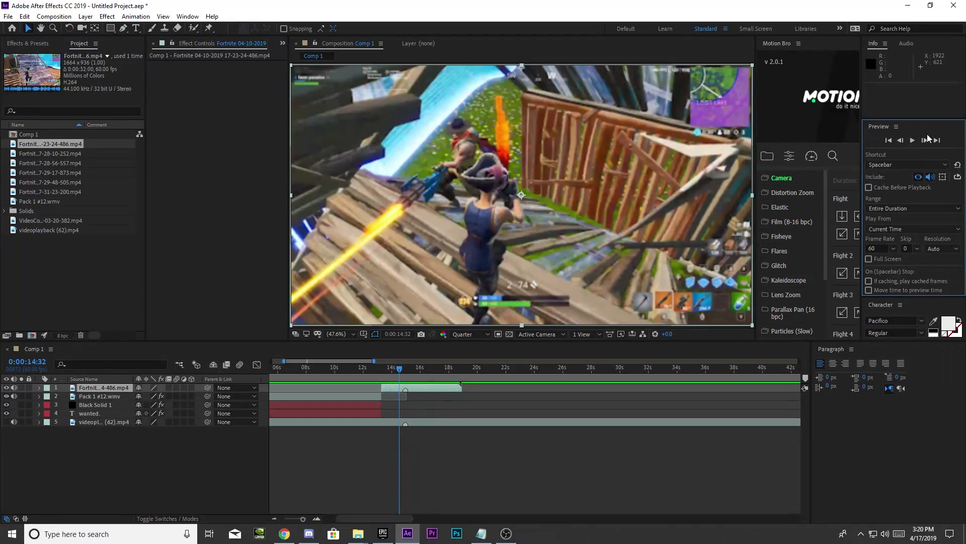
Step: Play the music from the first marker and add a beat marker to the videoplayback (62).mp4 layer at 0:00:18:41
{"action": "left_click", "coordinate": [405, 371]}
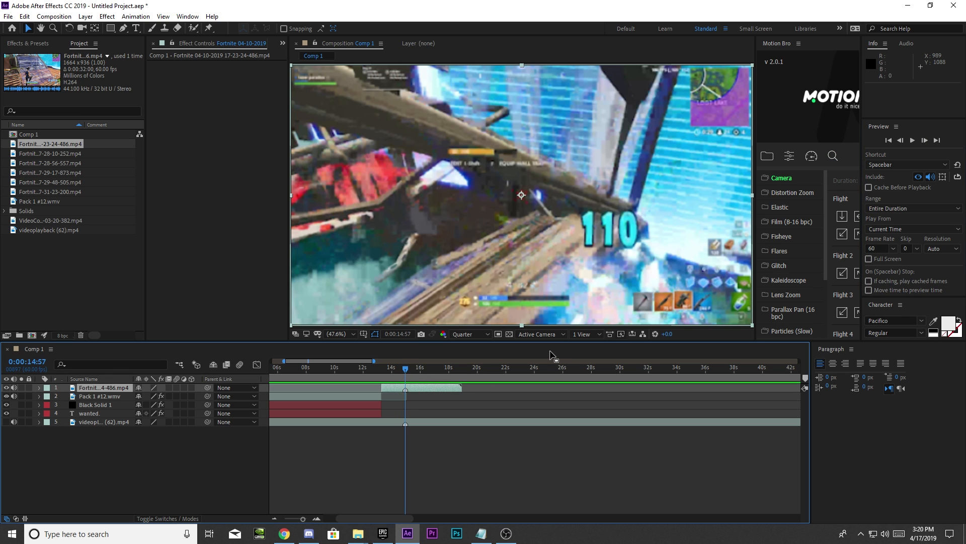
{"action": "left_click", "coordinate": [433, 422]}
{"action": "key", "text": "space"}
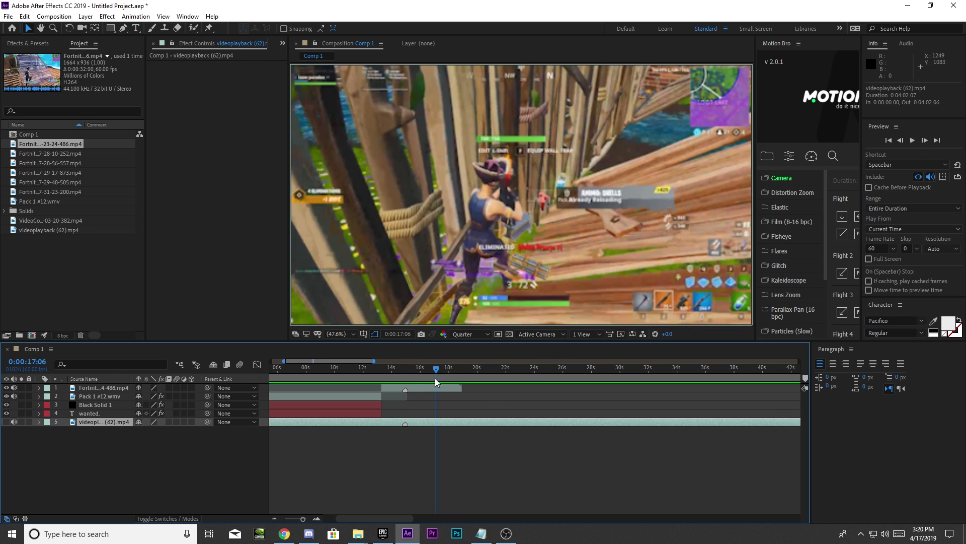
{"action": "key", "text": "KP_Multiply"}
{"action": "key", "text": "space"}
{"action": "key", "text": "space"}
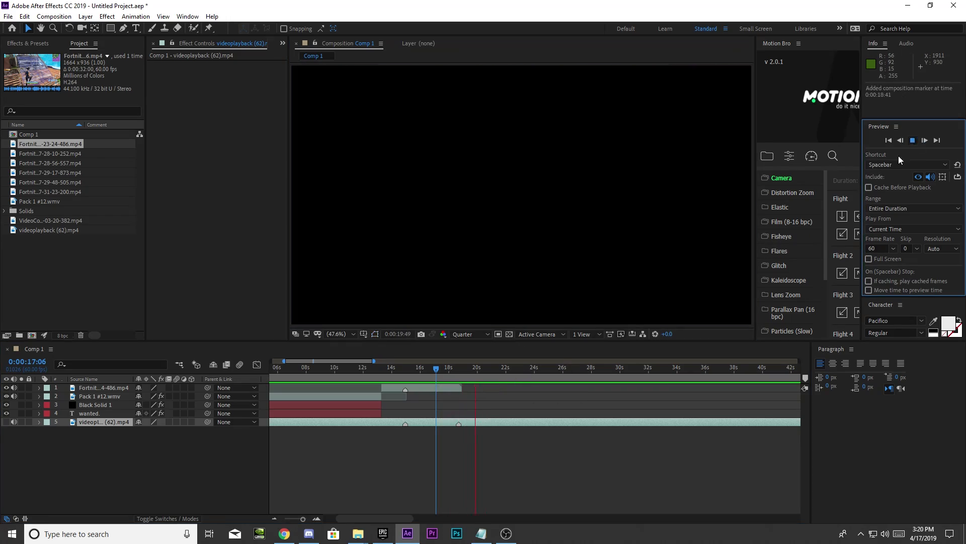
{"action": "key", "text": "space"}
{"action": "left_click_drag", "start_coordinate": [461, 388], "coordinate": [436, 388]}
{"action": "left_click_drag", "start_coordinate": [50, 153], "coordinate": [452, 375]}
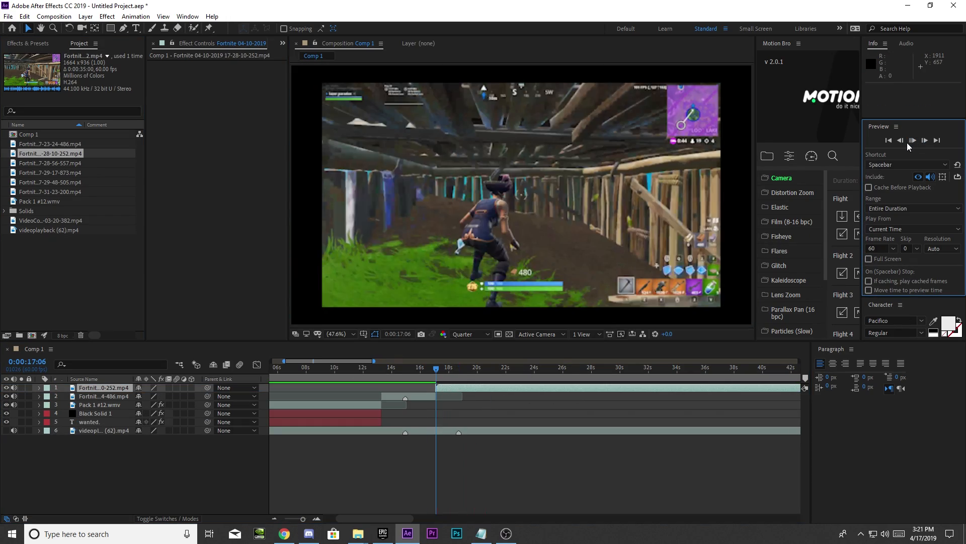
{"action": "left_click", "coordinate": [717, 371]}
{"action": "mouse_move", "coordinate": [717, 373]}
{"action": "left_mouse_down"}
{"action": "mouse_move", "coordinate": [506, 381]}
{"action": "mouse_move", "coordinate": [551, 388]}
{"action": "mouse_move", "coordinate": [511, 394]}
{"action": "mouse_move", "coordinate": [536, 393]}
{"action": "left_mouse_up"}
{"action": "key", "text": "*"}
{"action": "scroll", "coordinate": [540, 400], "scroll_direction": "left", "scroll_amount": 5}
Step: Align the second clip's marker with the beat marker at 0:00:18:41, trim its start to the first clip's end, and preview from 0:00:17:00
{"action": "mouse_move", "coordinate": [331, 388]}
{"action": "left_mouse_down"}
{"action": "mouse_move", "coordinate": [463, 407]}
{"action": "mouse_move", "coordinate": [761, 388]}
{"action": "left_mouse_up"}
{"action": "left_click_drag", "start_coordinate": [765, 388], "coordinate": [343, 392]}
{"action": "left_click", "coordinate": [353, 370]}
{"action": "left_click", "coordinate": [329, 369]}
{"action": "left_click", "coordinate": [913, 140]}
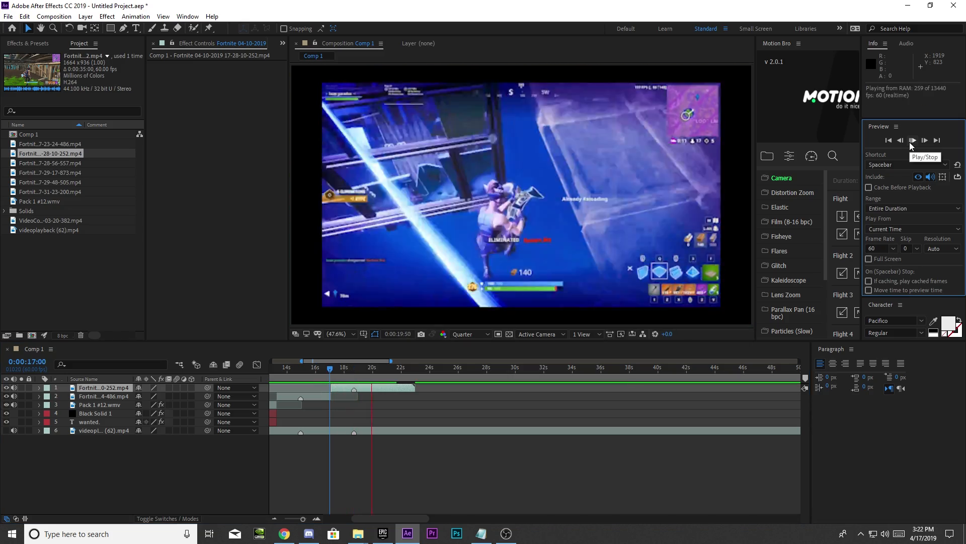
{"action": "left_click", "coordinate": [912, 140]}
Step: Scale the second clip horizontally and vertically to about 116% so it fills the composition frame
{"action": "left_click", "coordinate": [339, 369]}
{"action": "left_click_drag", "start_coordinate": [322, 194], "coordinate": [291, 195]}
{"action": "left_click_drag", "start_coordinate": [521, 306], "coordinate": [520, 326]}
{"action": "left_click_drag", "start_coordinate": [401, 369], "coordinate": [410, 369]}
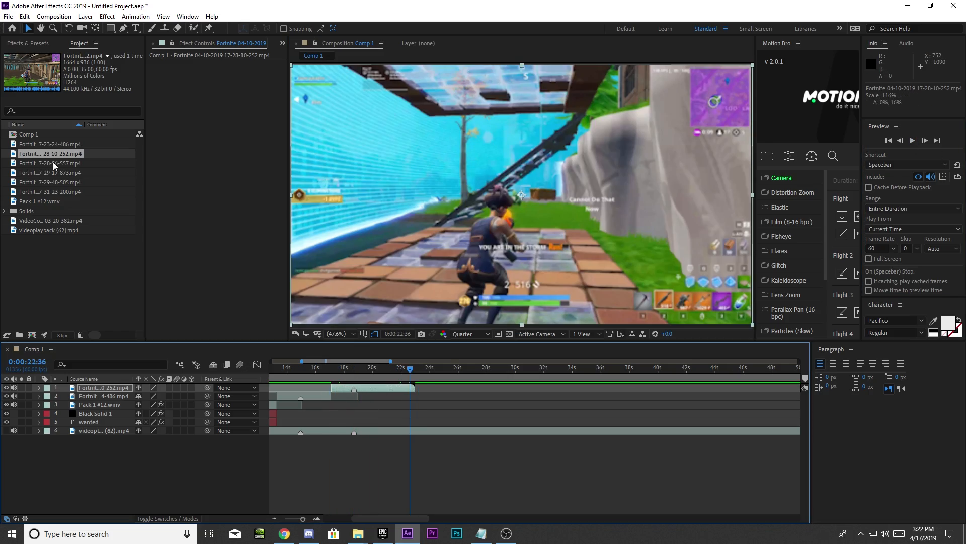
{"action": "left_click_drag", "start_coordinate": [50, 163], "coordinate": [418, 390]}
{"action": "left_click", "coordinate": [495, 369]}
{"action": "left_click", "coordinate": [913, 141]}
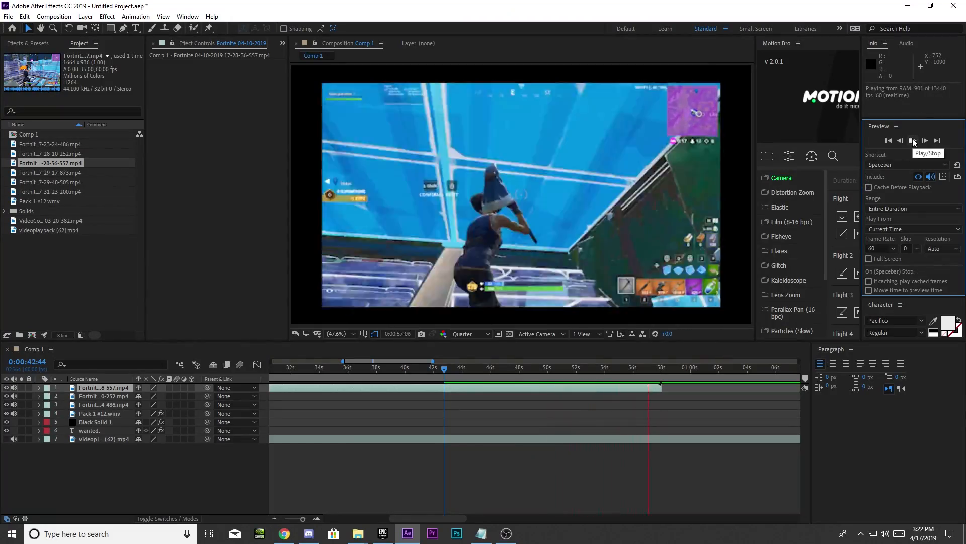
{"action": "left_click", "coordinate": [912, 140]}
{"action": "left_click_drag", "start_coordinate": [509, 369], "coordinate": [591, 371]}
{"action": "left_click", "coordinate": [599, 388]}
Step: Play the music from 0:00:22:52 and add beat markers to the videoplayback (62).mp4 layer between 0:00:24 and 0:00:25
{"action": "scroll", "coordinate": [423, 384], "scroll_direction": "left", "scroll_amount": 3}
{"action": "left_click", "coordinate": [421, 369]}
{"action": "left_click", "coordinate": [912, 141]}
{"action": "left_click", "coordinate": [476, 437]}
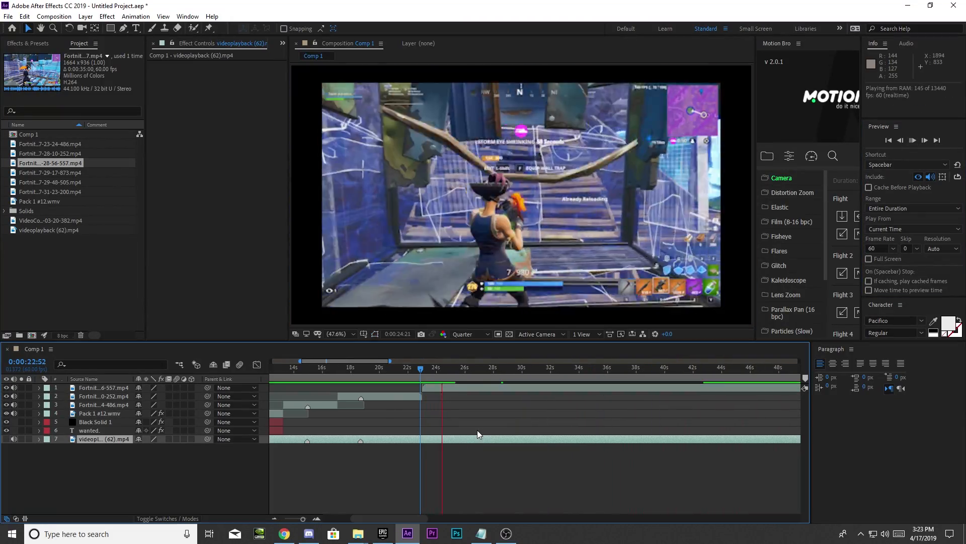
{"action": "key", "text": "KP_Multiply"}
{"action": "key", "text": "KP_Multiply"}
{"action": "left_click", "coordinate": [912, 140]}
{"action": "left_click", "coordinate": [912, 141]}
{"action": "left_click", "coordinate": [912, 141]}
{"action": "left_click", "coordinate": [912, 141]}
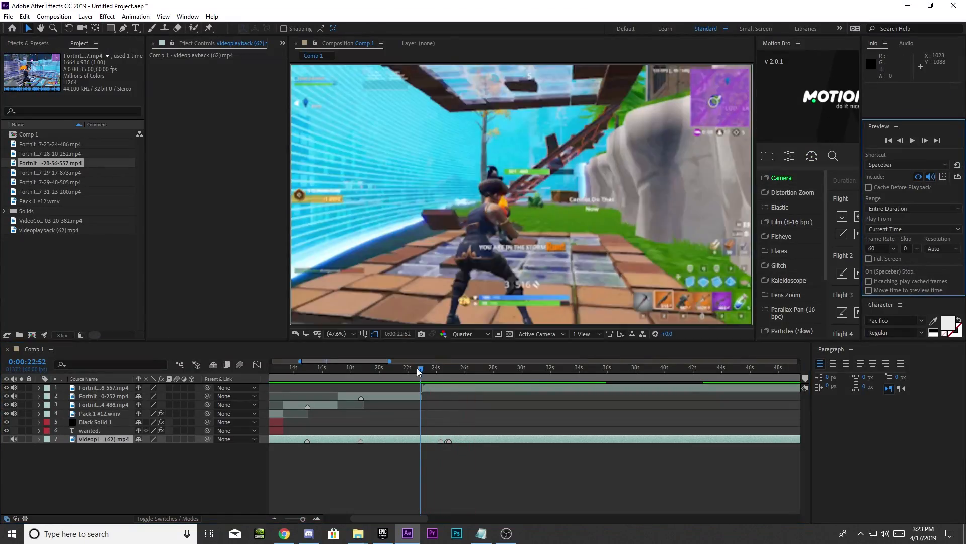
Step: Slide the third clip so its marker meets the beat marker at 0:00:24:45, and trim its start to the second clip's end
{"action": "left_click_drag", "start_coordinate": [478, 388], "coordinate": [366, 419]}
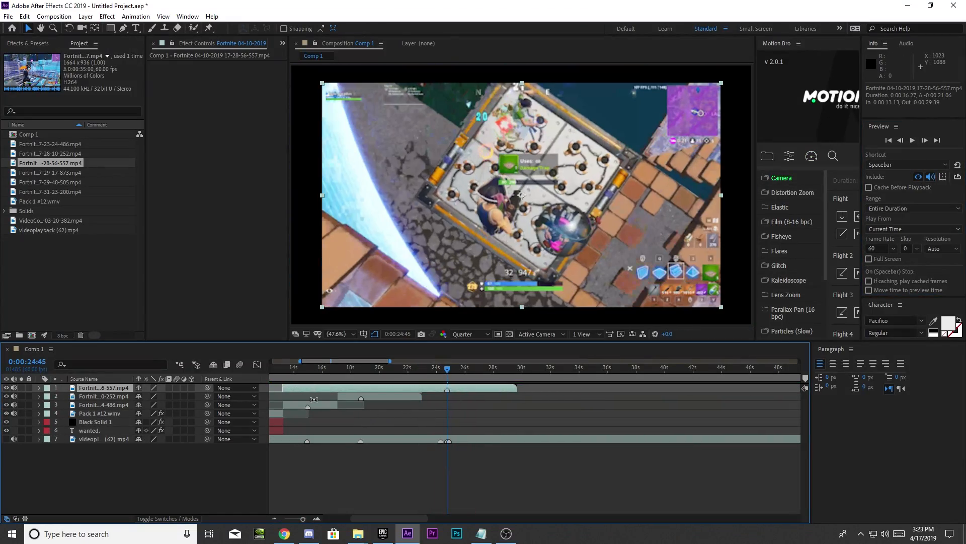
{"action": "left_click_drag", "start_coordinate": [313, 400], "coordinate": [423, 407]}
{"action": "left_click", "coordinate": [422, 369]}
{"action": "left_click", "coordinate": [901, 141]}
{"action": "left_click", "coordinate": [901, 141]}
Step: Scale the third clip to fill the composition frame and preview it from 0:00:24:57
{"action": "left_click", "coordinate": [450, 369]}
{"action": "left_click_drag", "start_coordinate": [322, 195], "coordinate": [291, 206]}
{"action": "left_click_drag", "start_coordinate": [522, 307], "coordinate": [522, 326]}
{"action": "left_click", "coordinate": [912, 141]}
{"action": "left_click", "coordinate": [913, 140]}
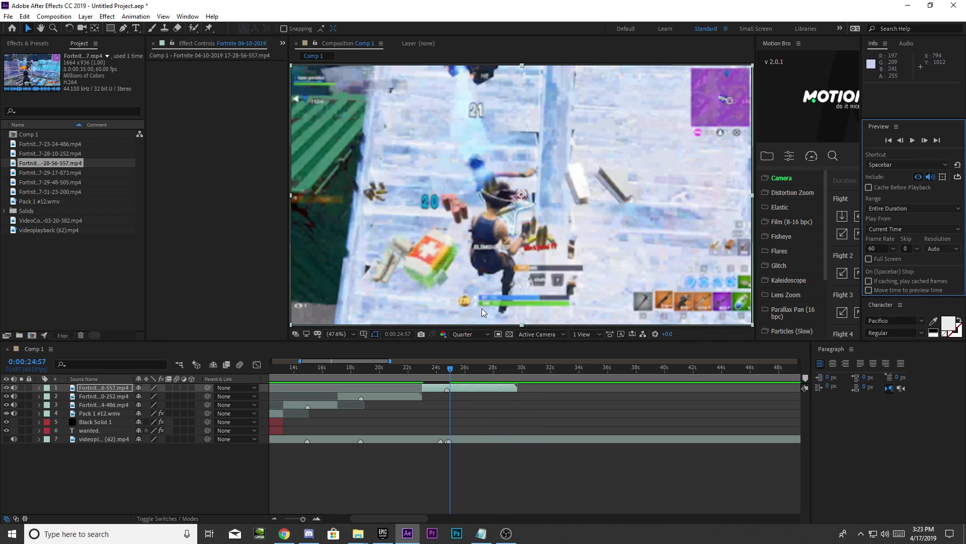
Step: Play the montage from the beginning through the third clip and return to 0:00:18:52
{"action": "key", "text": "Home"}
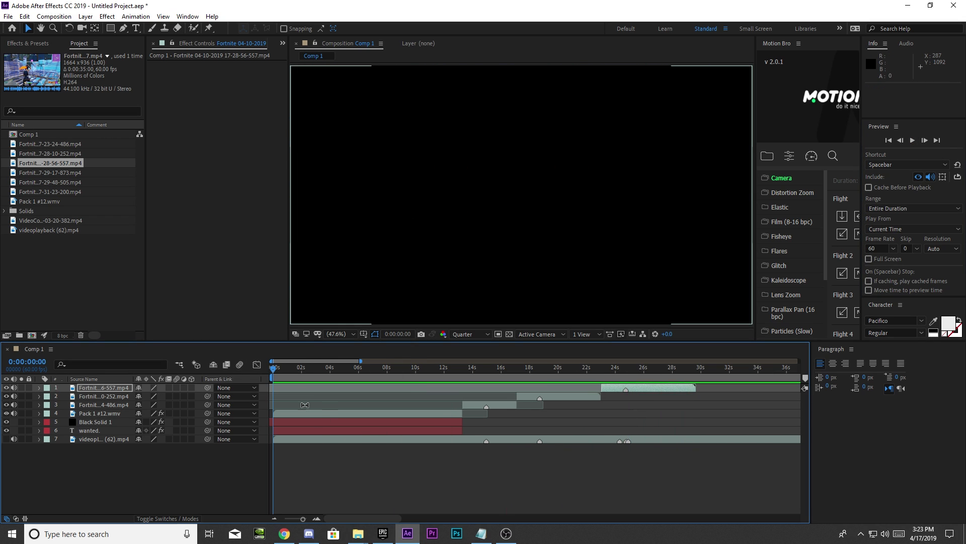
{"action": "key", "text": "space"}
{"action": "left_click_drag", "start_coordinate": [323, 384], "coordinate": [640, 449]}
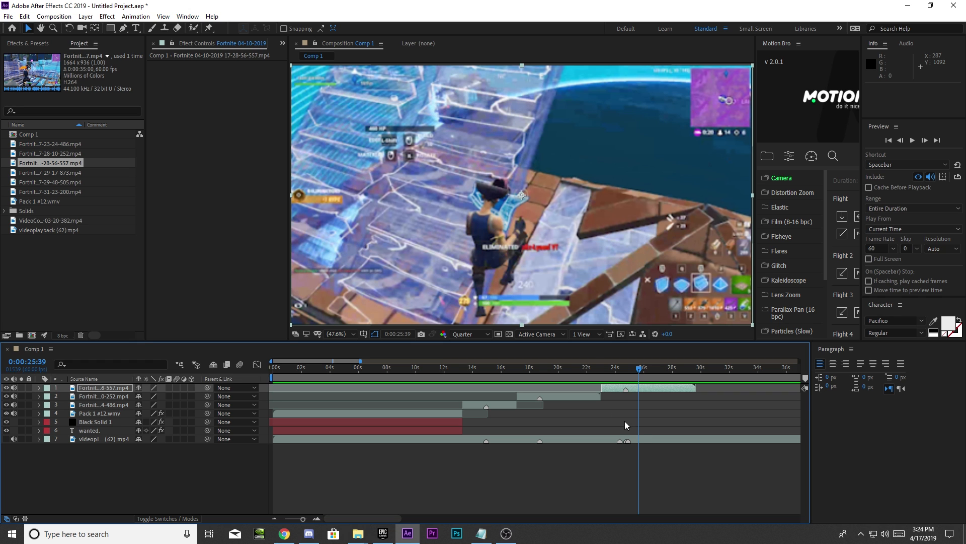
{"action": "left_click_drag", "start_coordinate": [641, 371], "coordinate": [545, 384]}
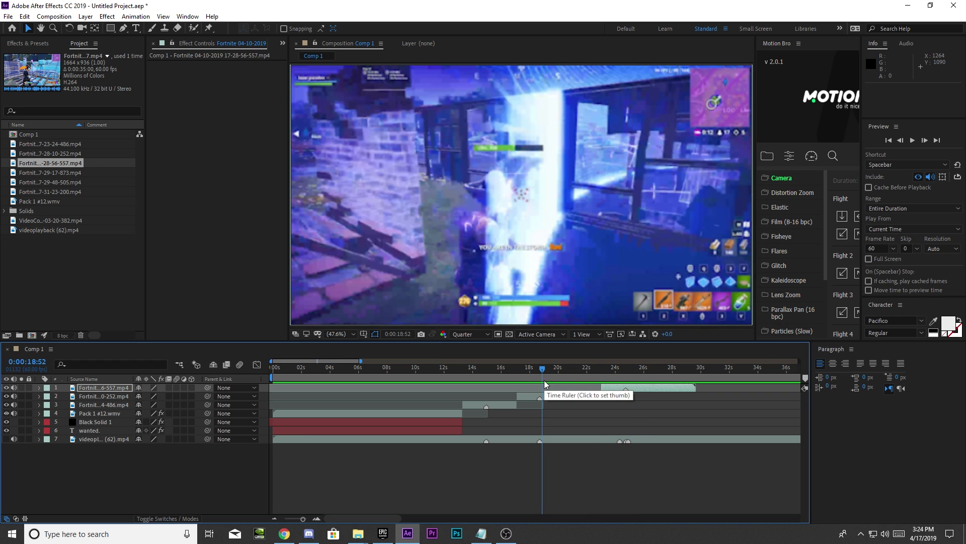
Step: Search the effects for RSMB and apply RSMB Pro motion blur to all three Fortnite clips
{"action": "left_click", "coordinate": [28, 43]}
{"action": "left_click", "coordinate": [28, 44]}
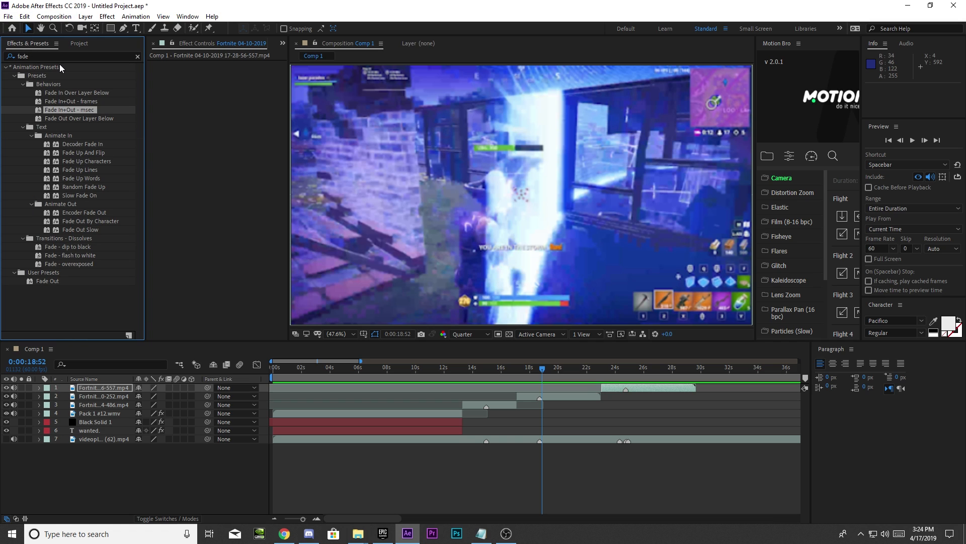
{"action": "left_click", "coordinate": [19, 56]}
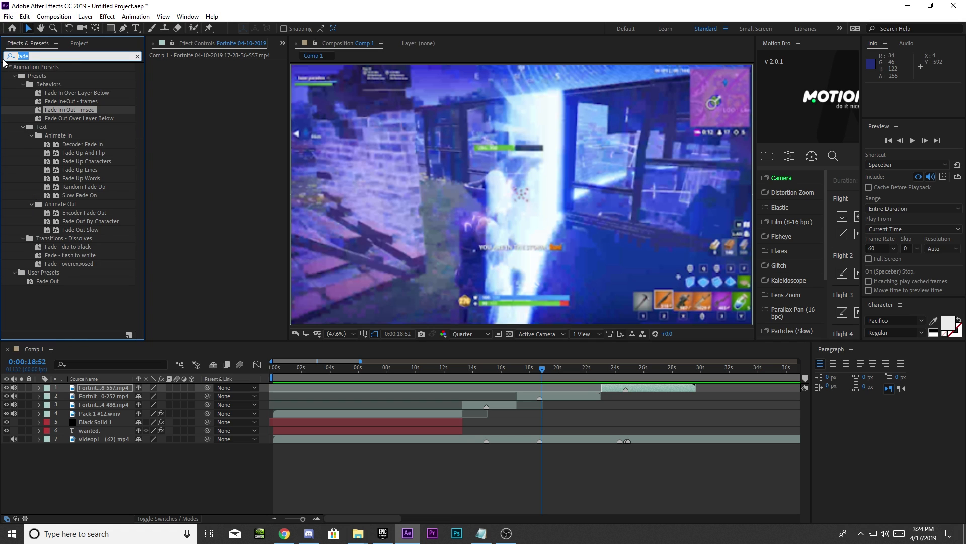
{"action": "key", "text": "BackSpace"}
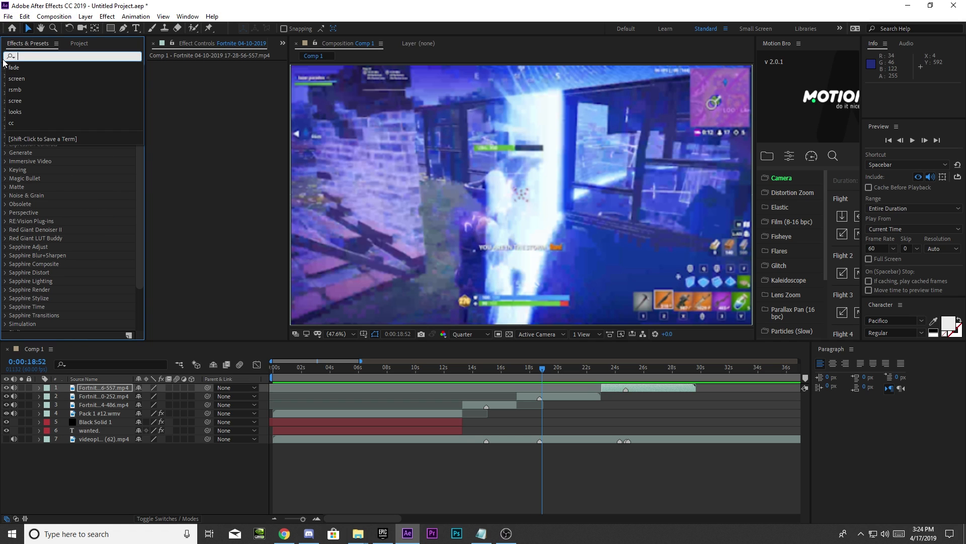
{"action": "left_click", "coordinate": [3, 59]}
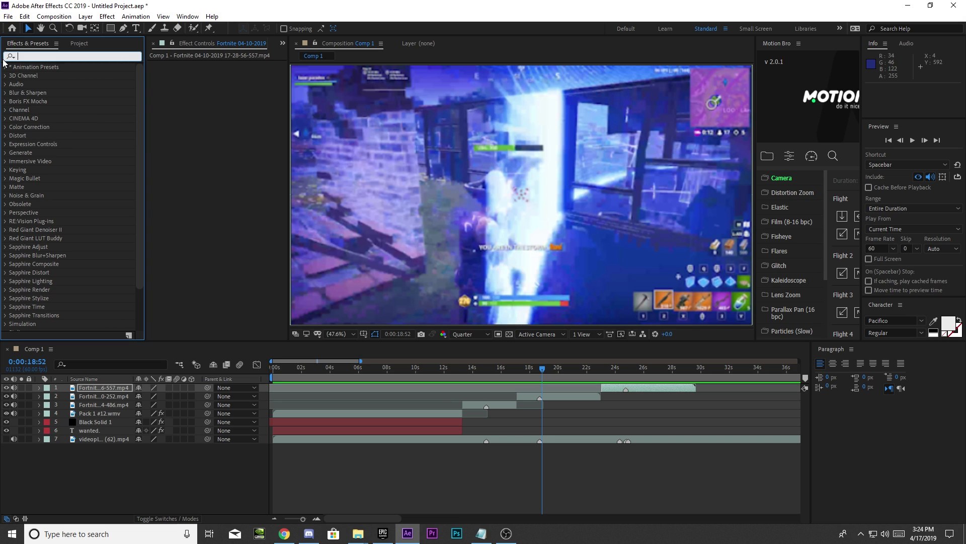
{"action": "type", "text": "RSMB"}
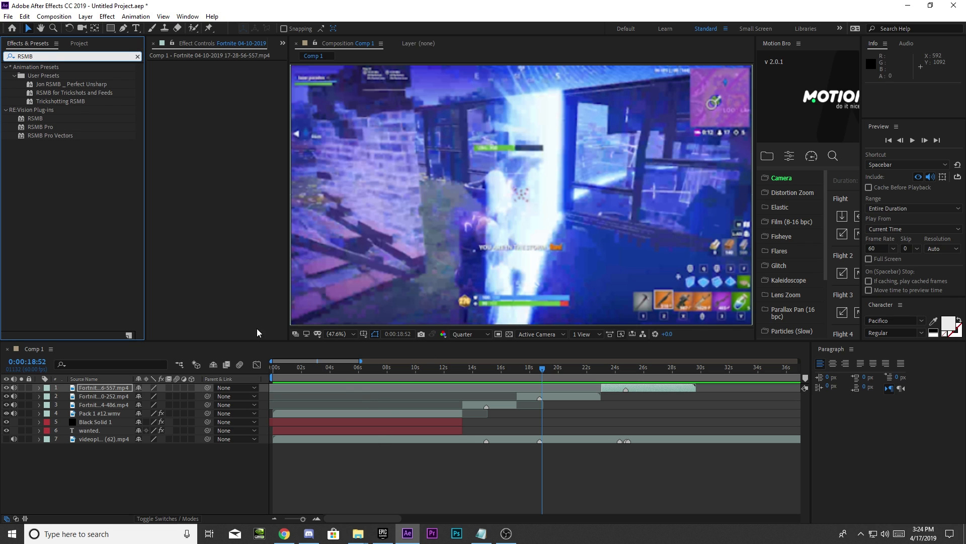
{"action": "left_click_drag", "start_coordinate": [51, 129], "coordinate": [511, 405]}
{"action": "left_click_drag", "start_coordinate": [43, 129], "coordinate": [625, 388]}
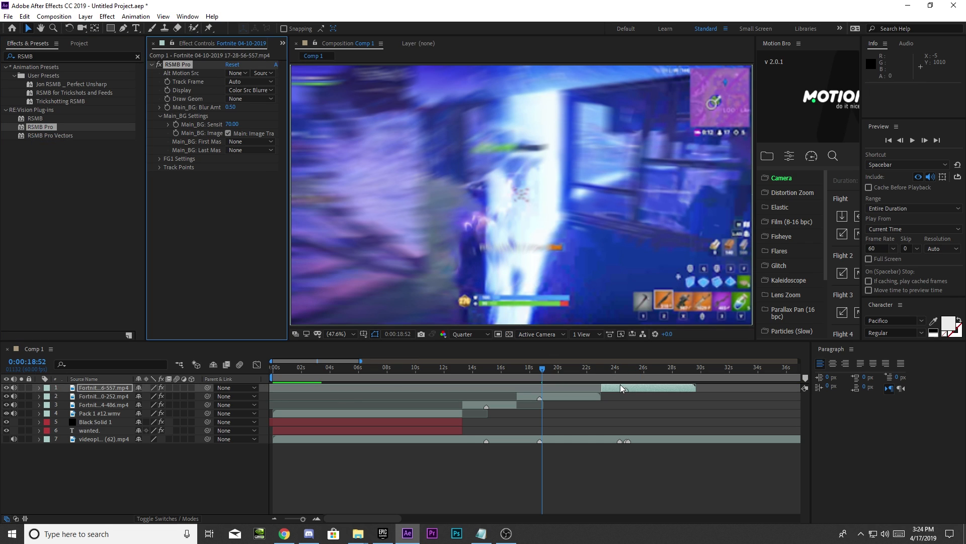
Step: Preview the motion-blurred clips from 0:00:13:14 and move the current time to 0:00:16:22
{"action": "left_click_drag", "start_coordinate": [544, 370], "coordinate": [462, 374]}
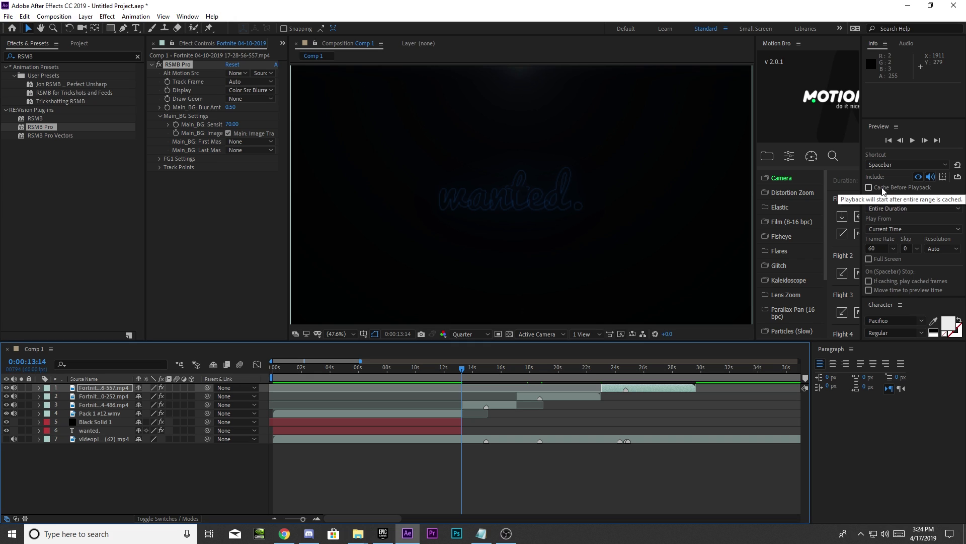
{"action": "left_click", "coordinate": [914, 143]}
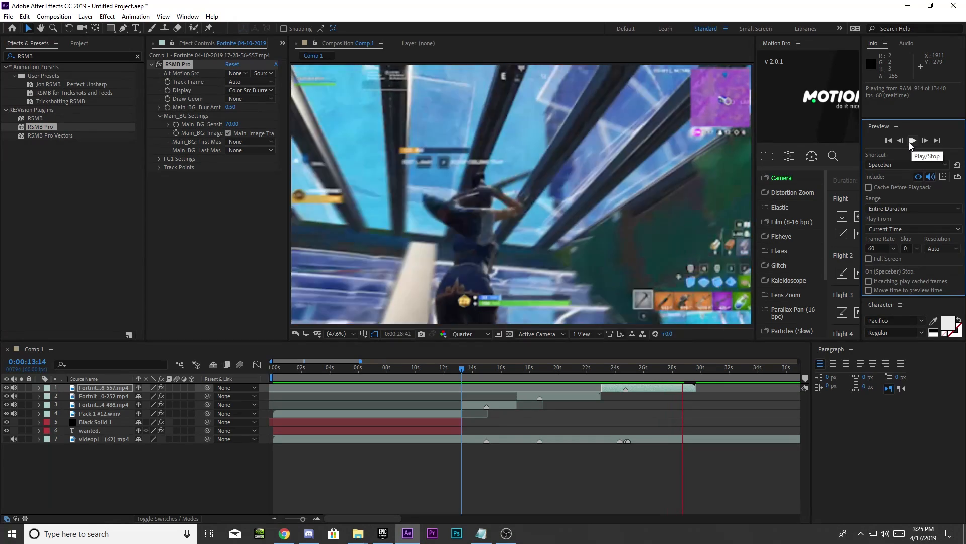
{"action": "left_click", "coordinate": [912, 141]}
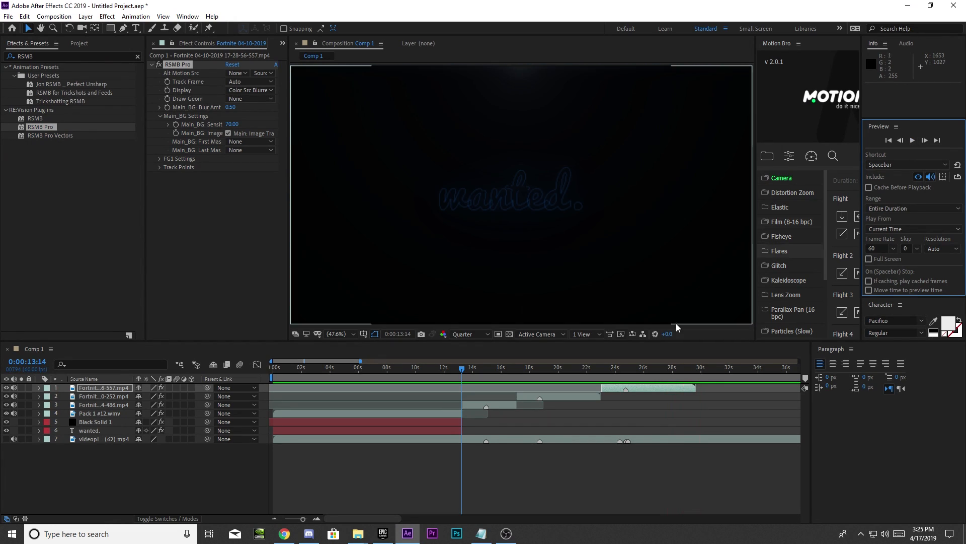
{"action": "left_click", "coordinate": [463, 369]}
{"action": "left_click_drag", "start_coordinate": [464, 370], "coordinate": [508, 382]}
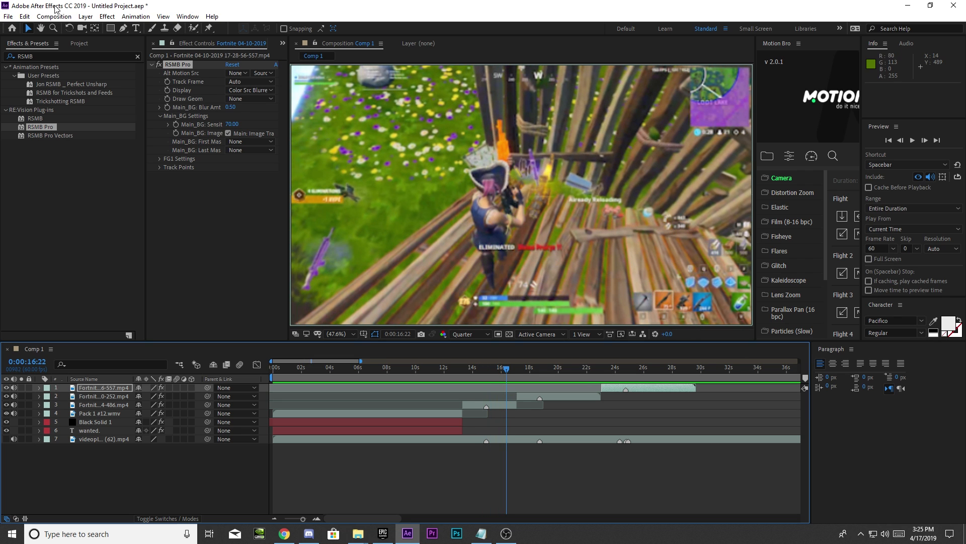
{"action": "left_click", "coordinate": [66, 65]}
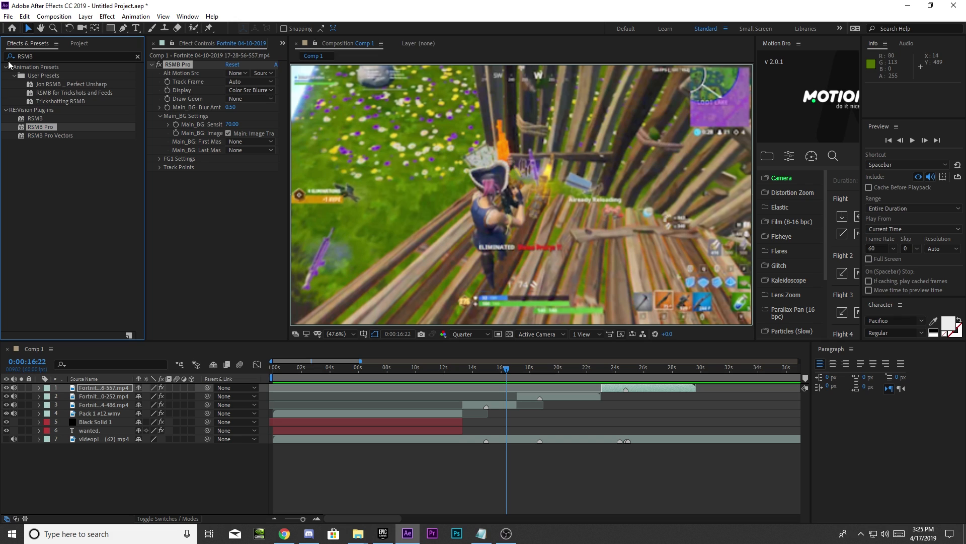
{"action": "left_click", "coordinate": [37, 54]}
{"action": "key", "text": "BackSpace"}
{"action": "key", "text": "BackSpace"}
{"action": "key", "text": "BackSpace"}
{"action": "key", "text": "BackSpace"}
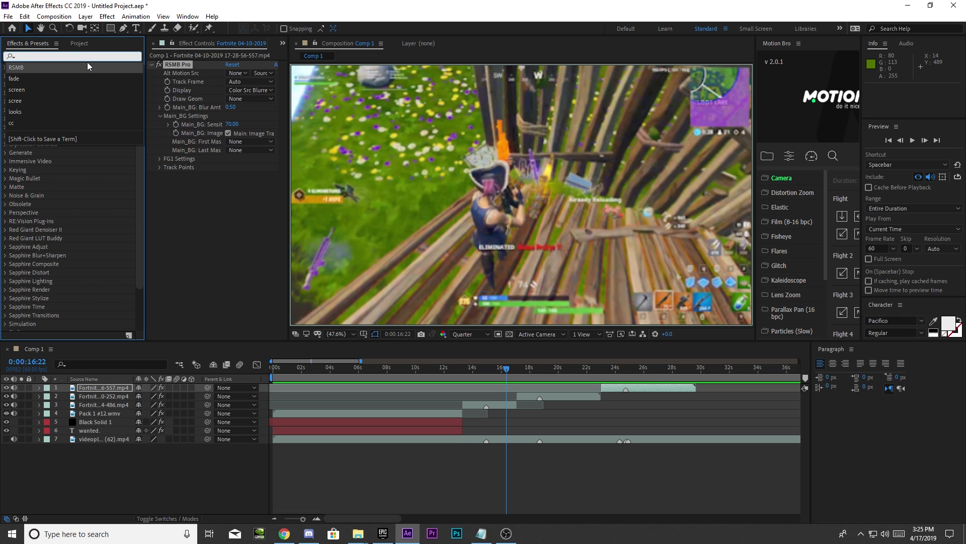
{"action": "type", "text": "color"}
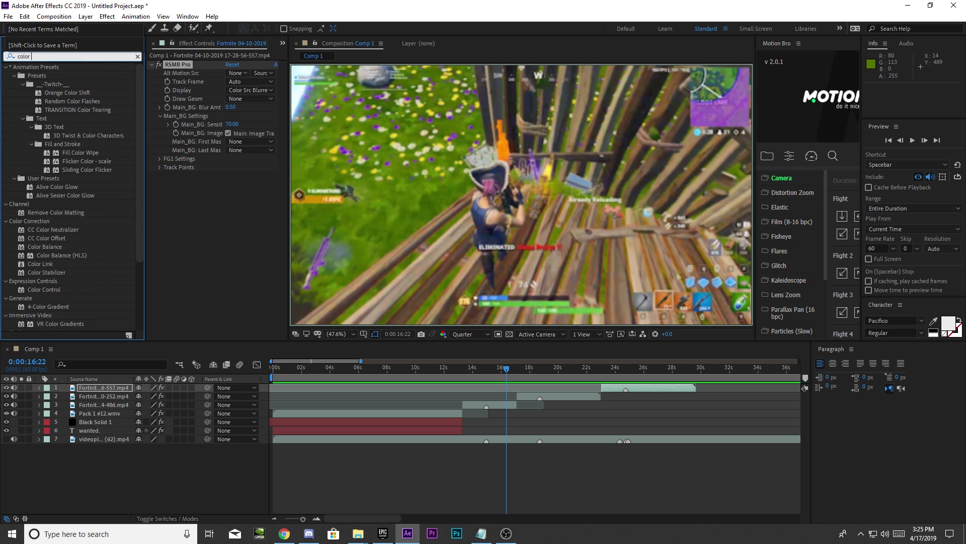
{"action": "type", "text": " c"}
{"action": "key", "text": "BackSpace"}
{"action": "key", "text": "BackSpace"}
{"action": "key", "text": "BackSpace"}
{"action": "key", "text": "BackSpace"}
{"action": "key", "text": "BackSpace"}
{"action": "key", "text": "BackSpace"}
{"action": "key", "text": "BackSpace"}
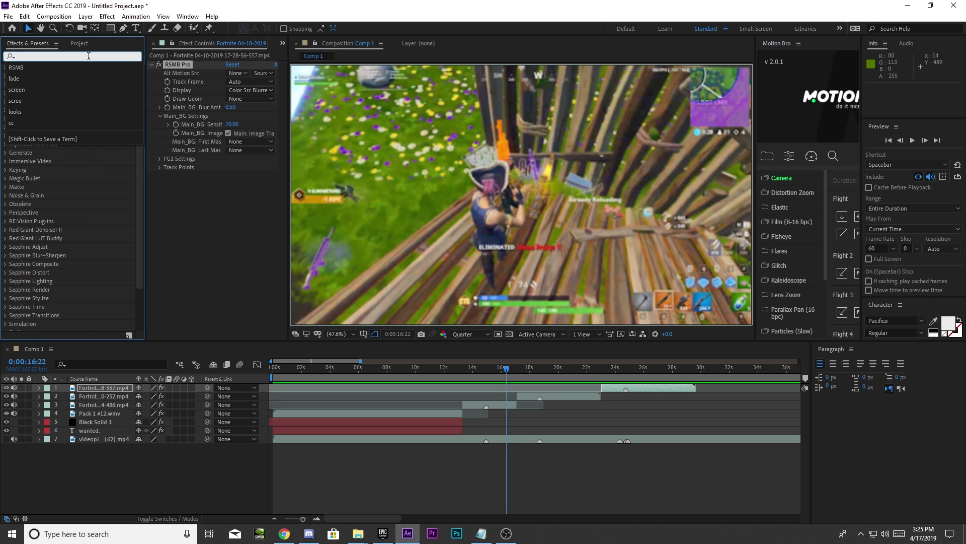
Step: Search the effects for looks, apply Magic Bullet Looks to the first Fortnite clip, and open its look editor on the 0:00:14:40 frame
{"action": "type", "text": "look"}
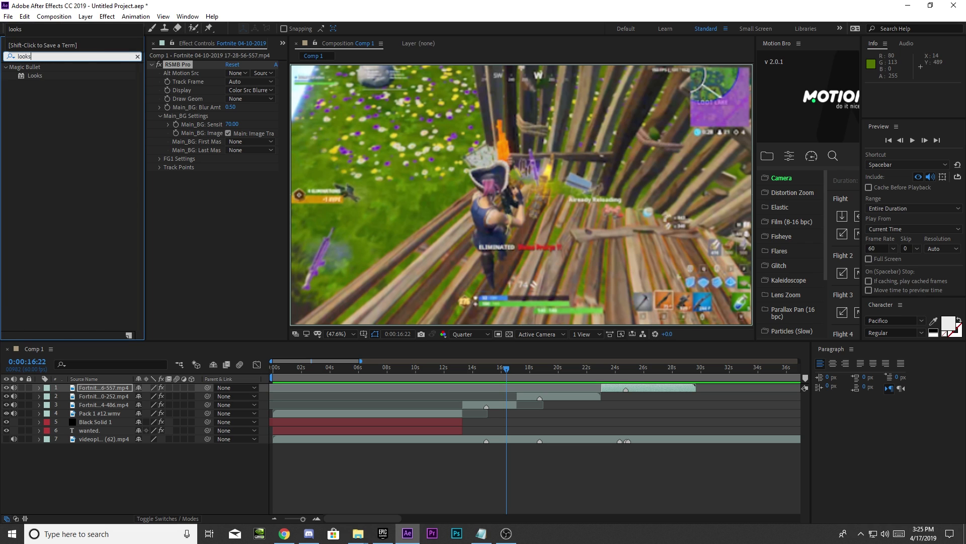
{"action": "type", "text": "s"}
{"action": "left_click_drag", "start_coordinate": [34, 75], "coordinate": [488, 406]}
{"action": "left_click", "coordinate": [482, 376]}
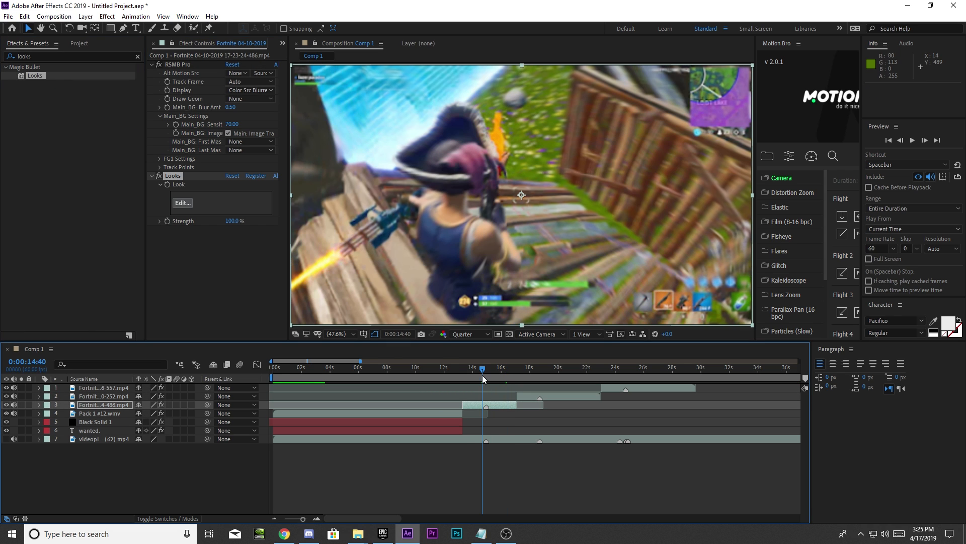
{"action": "left_click", "coordinate": [182, 202]}
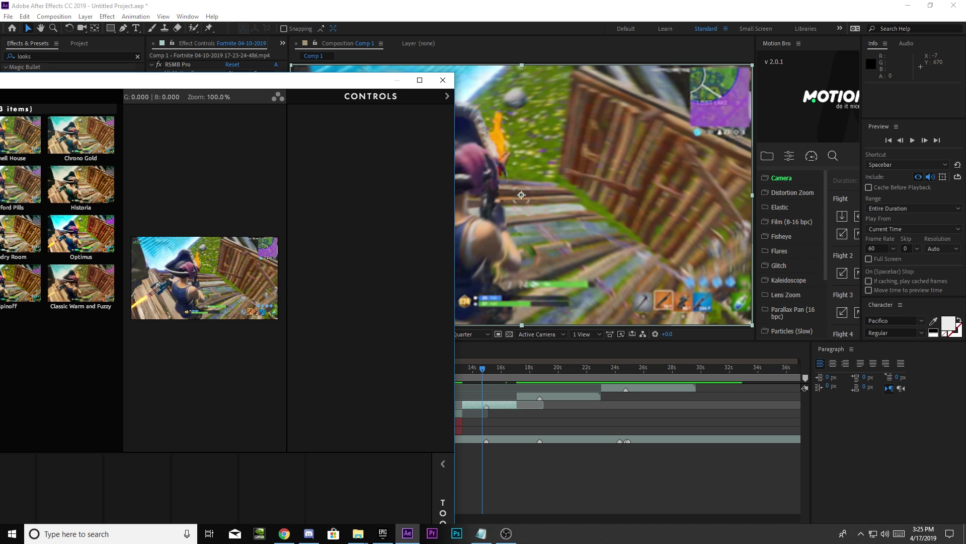
{"action": "left_click_drag", "start_coordinate": [203, 83], "coordinate": [549, 23]}
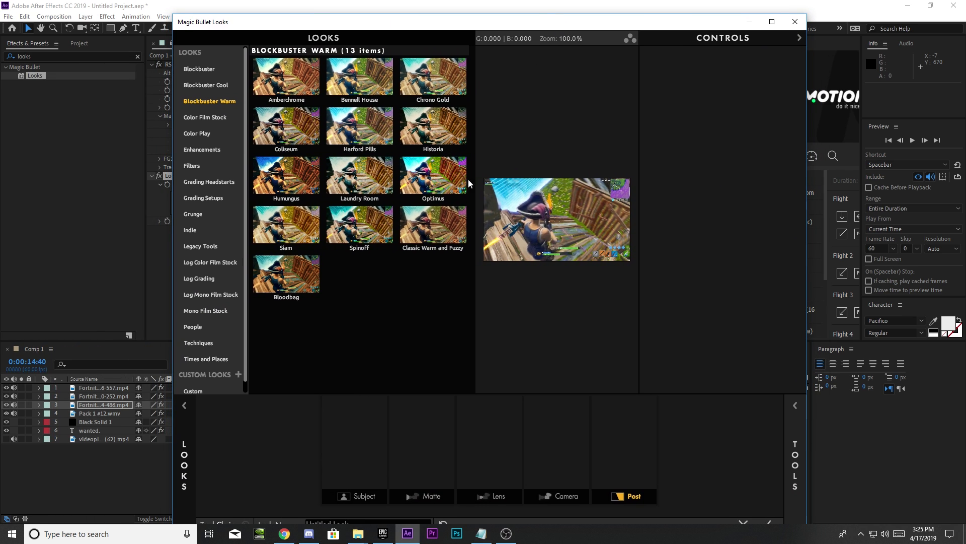
Step: Try several Blockbuster Warm looks on the clip, including Optimus, Classic Warm and Fuzzy, Chrono Gold, Bennell House and Amberchrome
{"action": "left_click", "coordinate": [442, 184]}
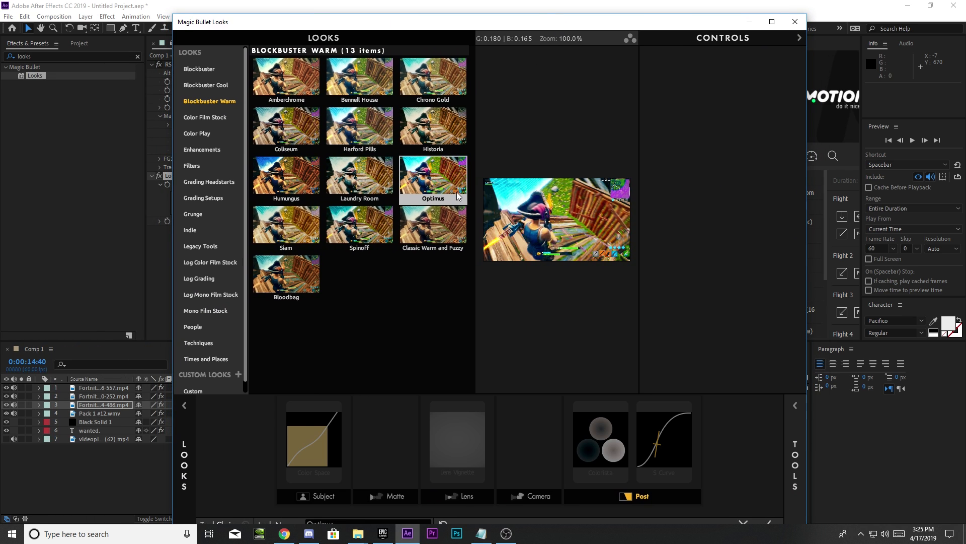
{"action": "left_click", "coordinate": [443, 228]}
{"action": "left_click", "coordinate": [438, 191]}
{"action": "left_click", "coordinate": [446, 93]}
{"action": "left_click", "coordinate": [367, 84]}
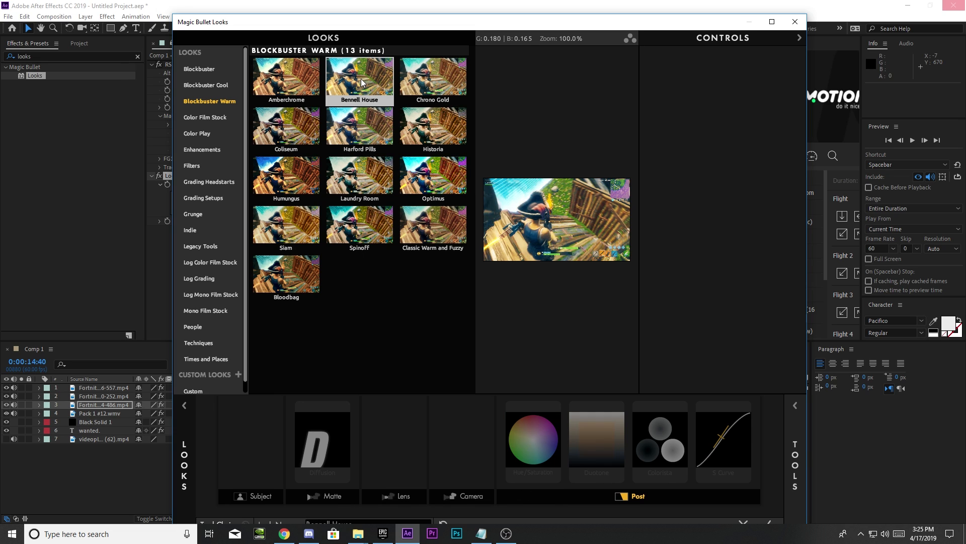
{"action": "left_click", "coordinate": [302, 75]}
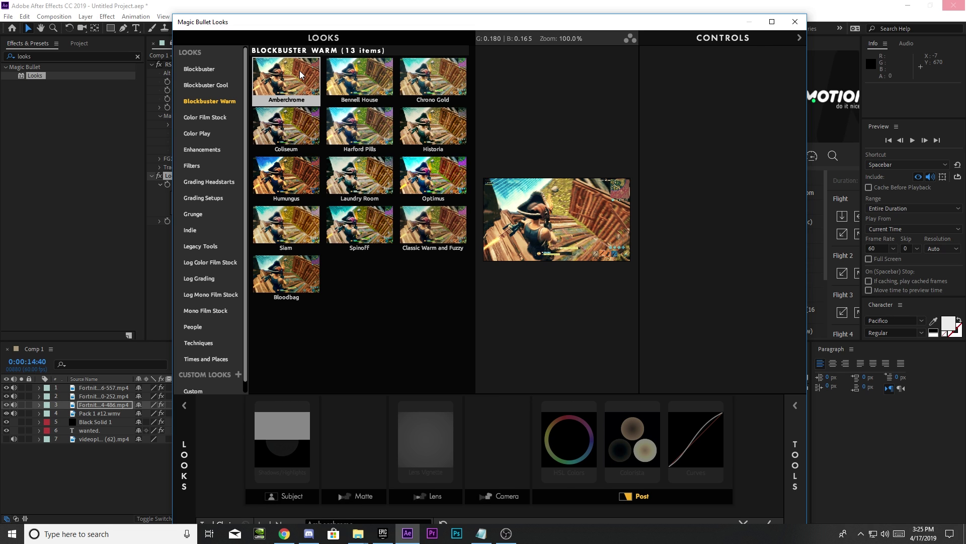
Step: Apply the Frontage look from the Blockbuster category to the first clip and preview it from 0:00:12:53
{"action": "left_click", "coordinate": [201, 69]}
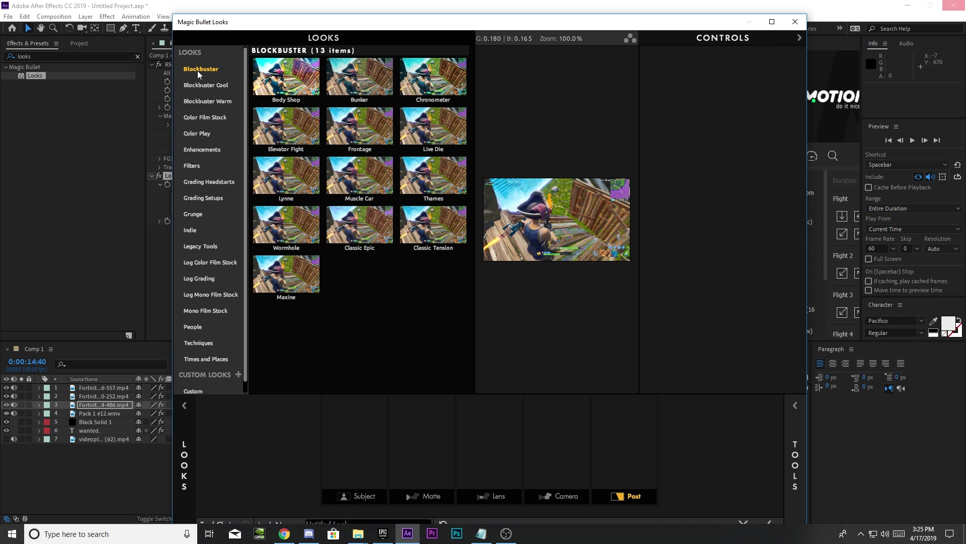
{"action": "left_click", "coordinate": [356, 134]}
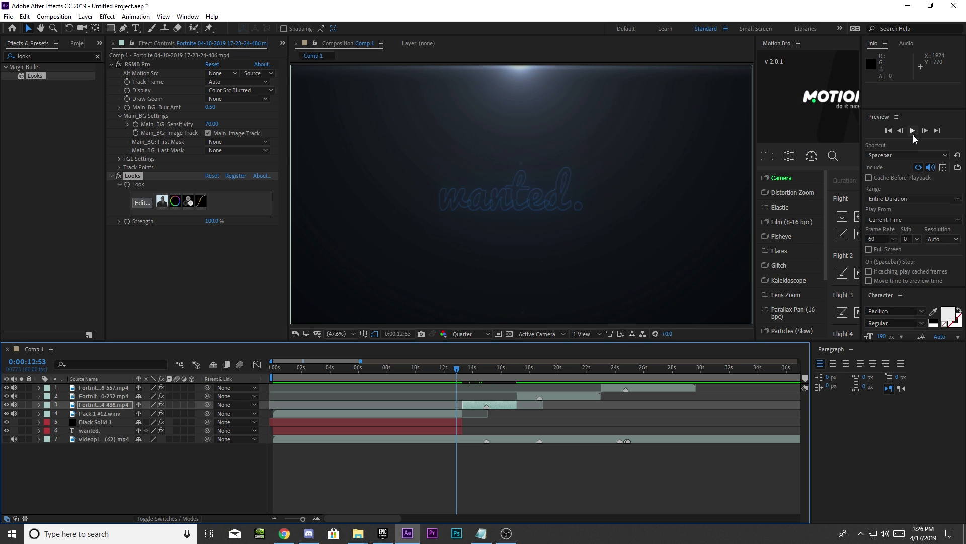
{"action": "left_click", "coordinate": [912, 132]}
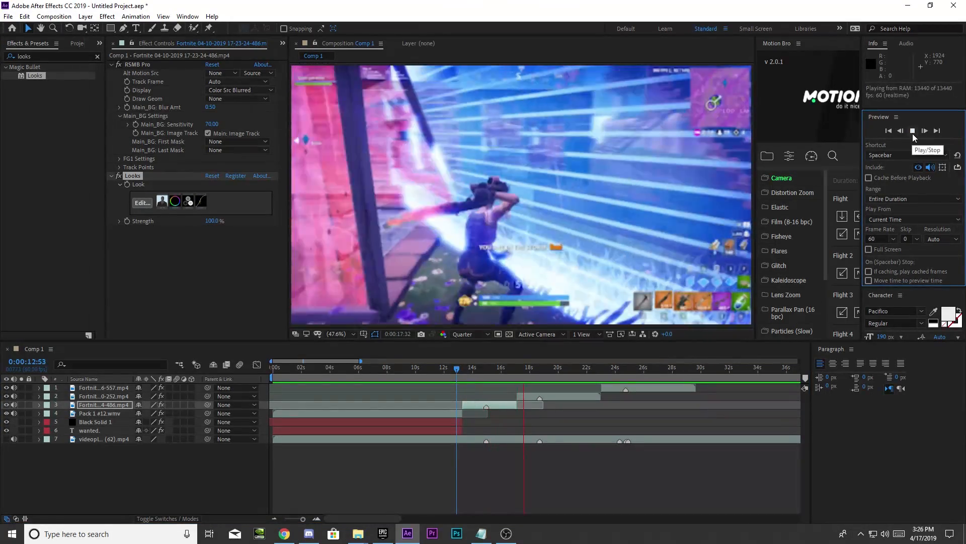
{"action": "left_click", "coordinate": [912, 132]}
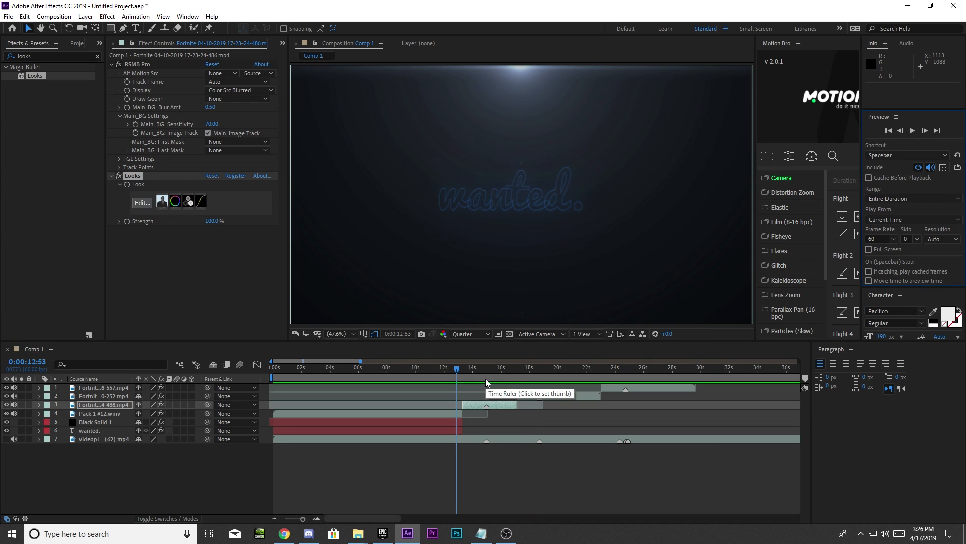
Step: Copy the Looks effect from the first Fortnite clip and paste it onto the other two Fortnite clips
{"action": "left_click_drag", "start_coordinate": [482, 379], "coordinate": [485, 353]}
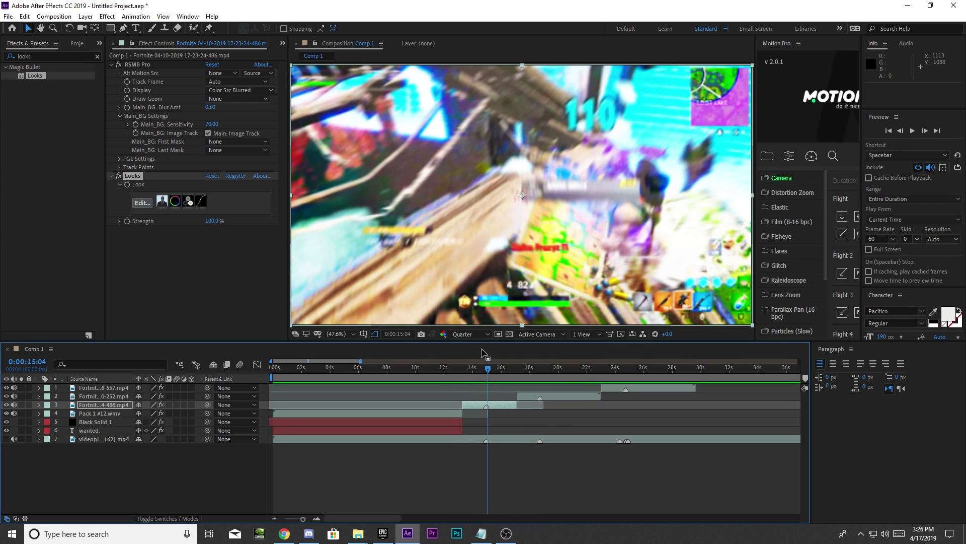
{"action": "left_click", "coordinate": [176, 180]}
{"action": "left_click", "coordinate": [556, 401]}
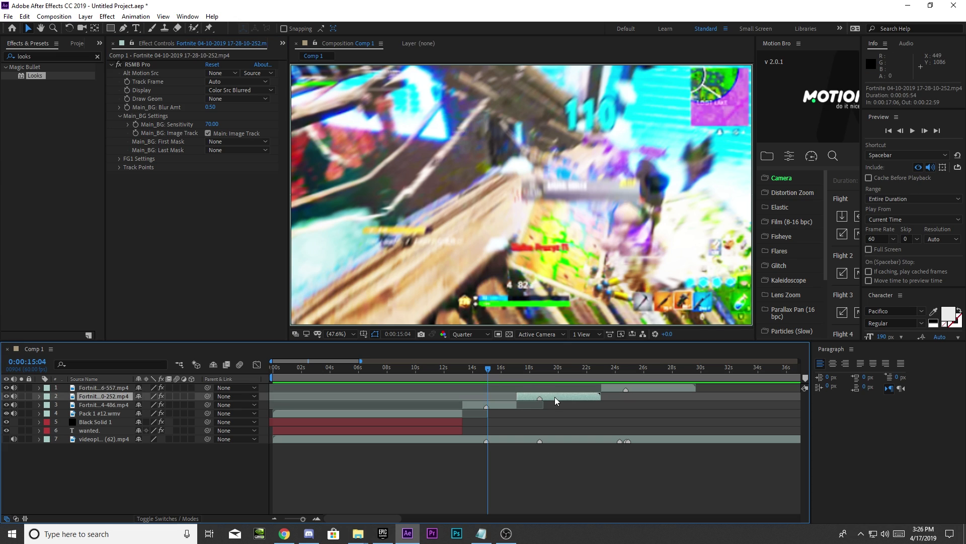
{"action": "left_click", "coordinate": [614, 387]}
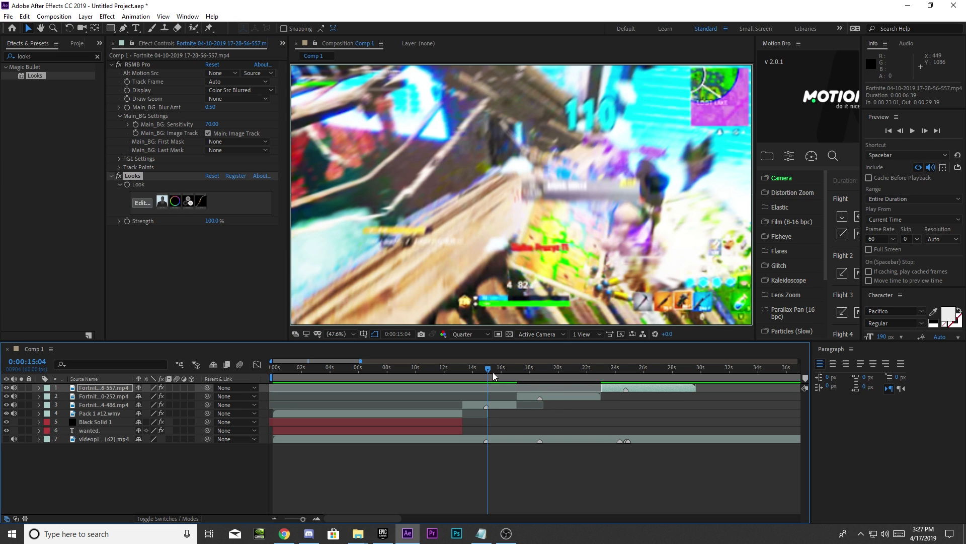
Step: Preview the color-graded clips from 0:00:12:44 and move the current time to 0:00:21:25
{"action": "left_click_drag", "start_coordinate": [491, 372], "coordinate": [458, 403]}
{"action": "left_click", "coordinate": [913, 130]}
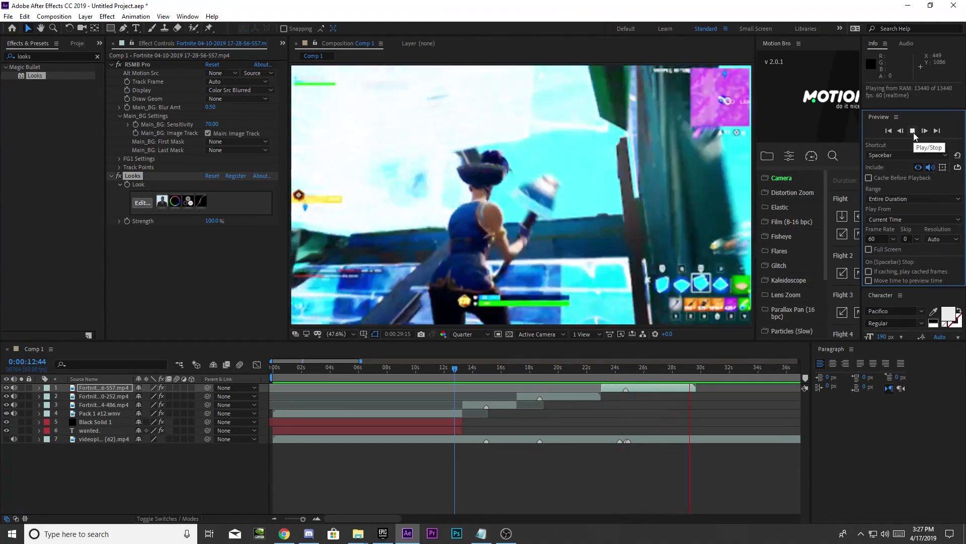
{"action": "left_click", "coordinate": [914, 132]}
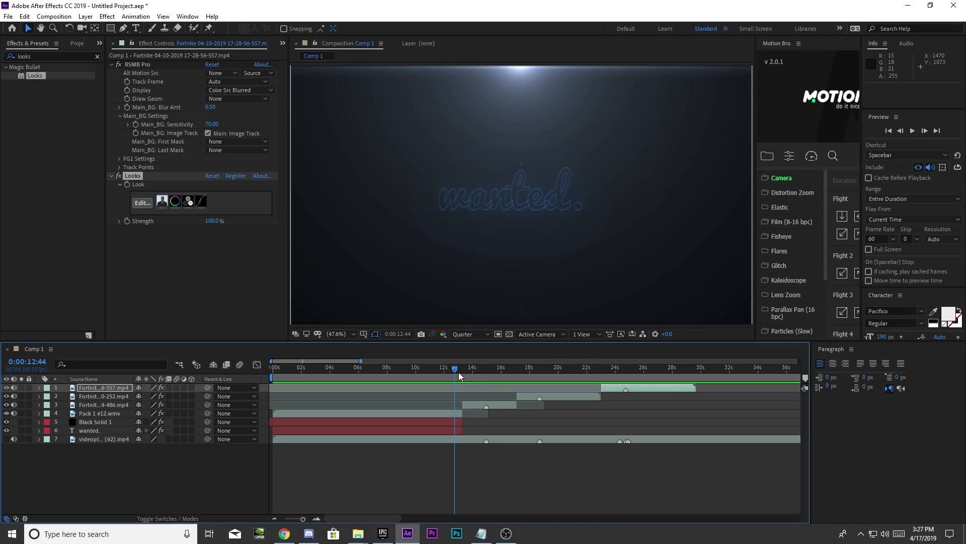
{"action": "left_click_drag", "start_coordinate": [458, 372], "coordinate": [581, 400]}
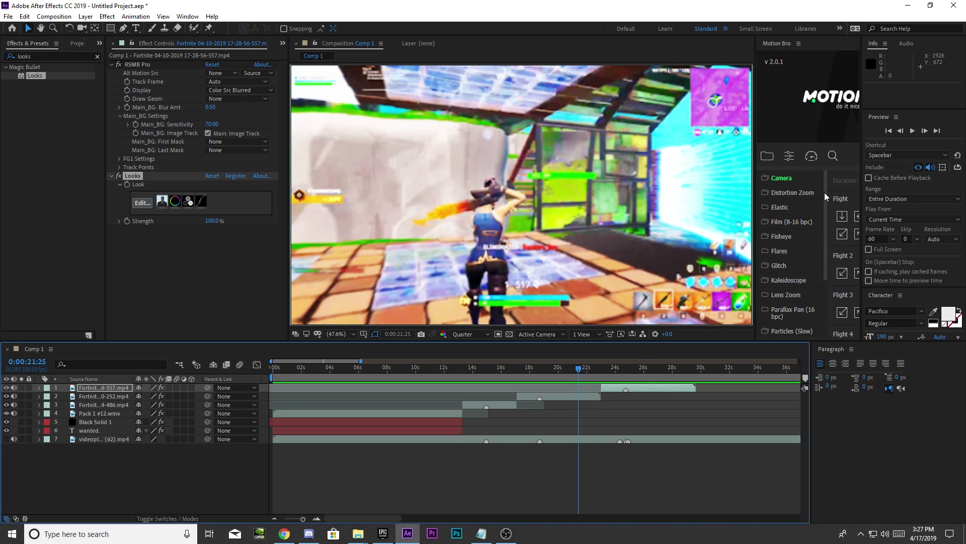